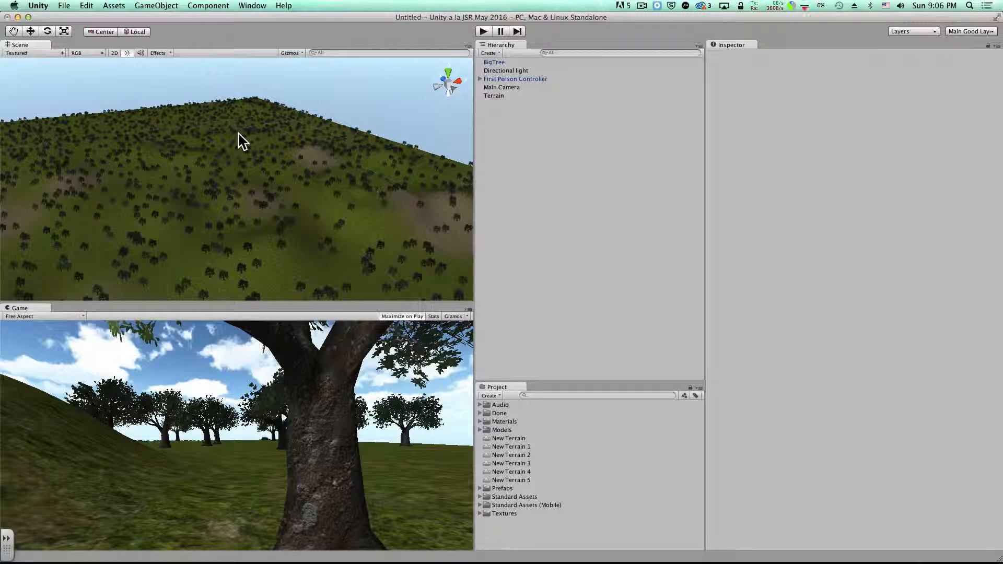
Create a cube in the scene and frame it in the Scene view from an angle showing two sides and the top
left_click(158, 6)
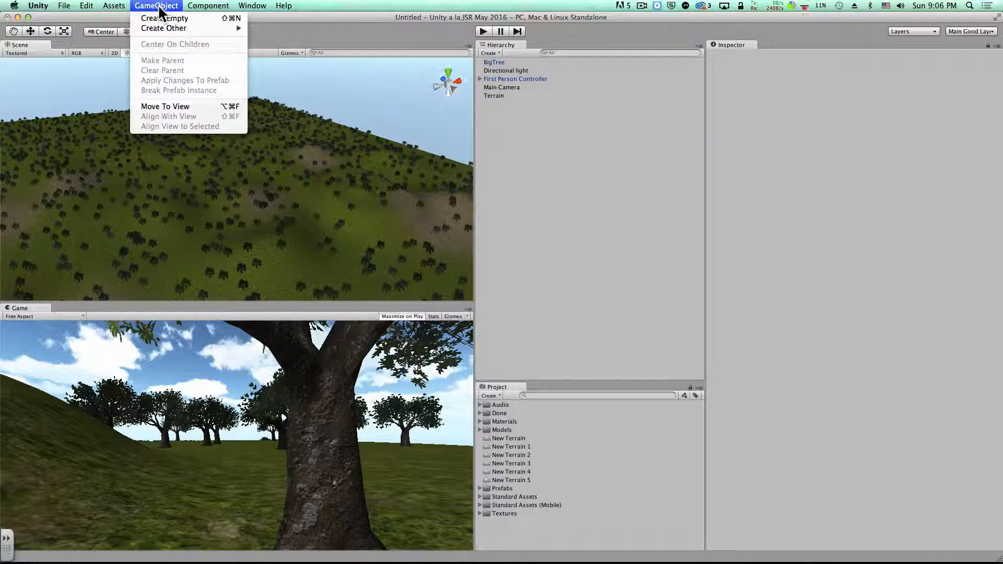
mouse_move(157, 27)
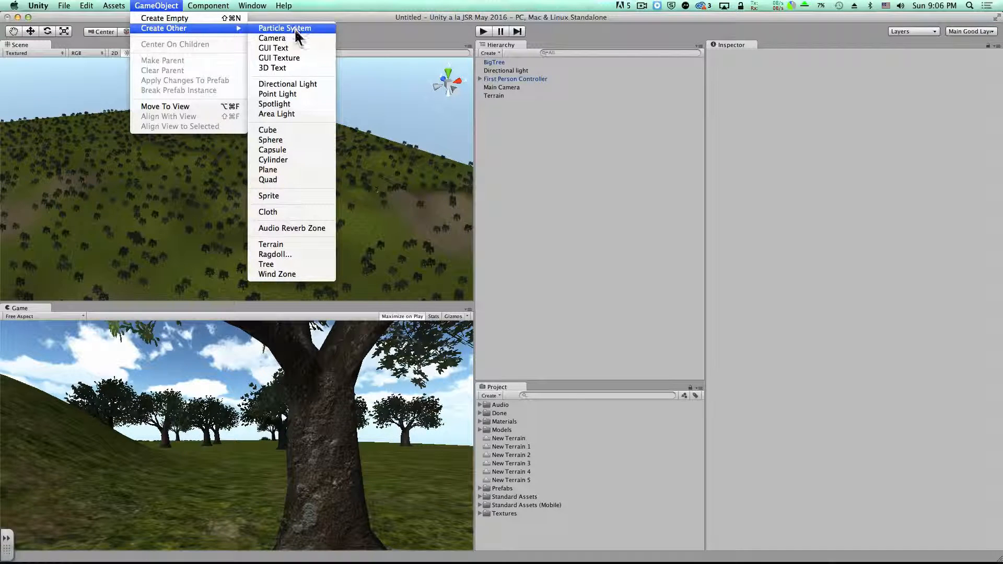
left_click(269, 130)
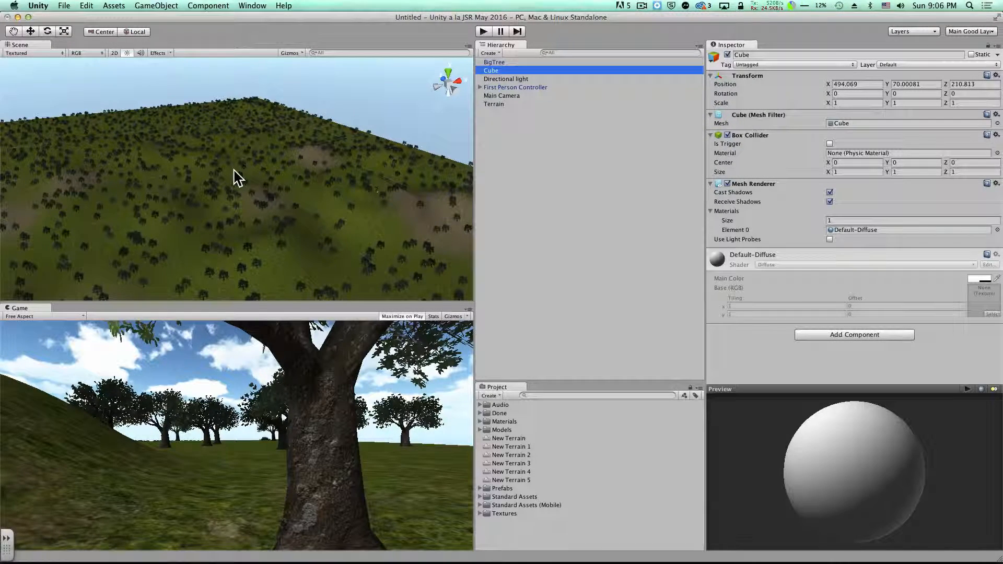
key("f")
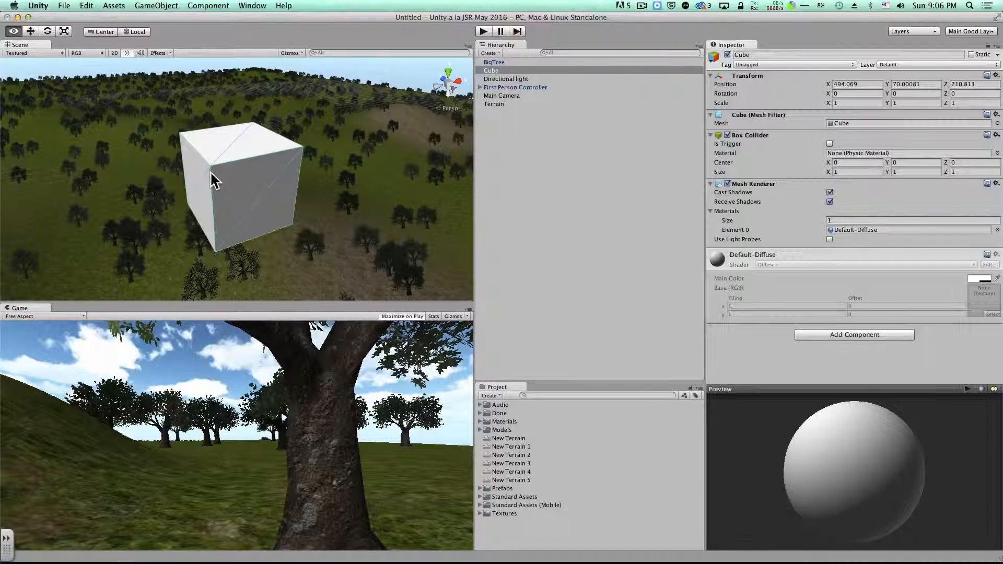
left_click_drag(215, 202, 268, 188, "alt")
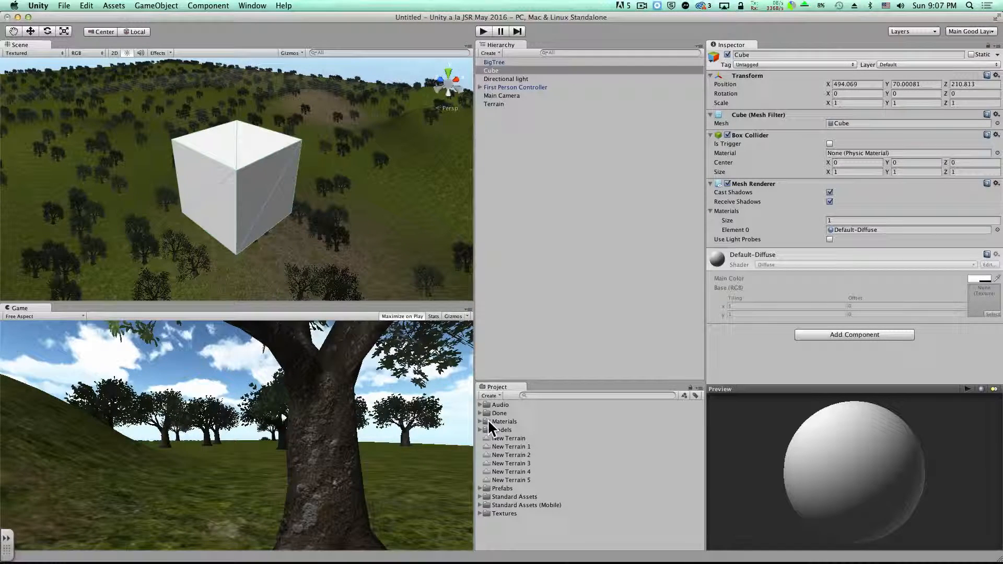
Create a new material in the project assets and name it Crate Material
right_click(490, 428)
mouse_move(512, 408)
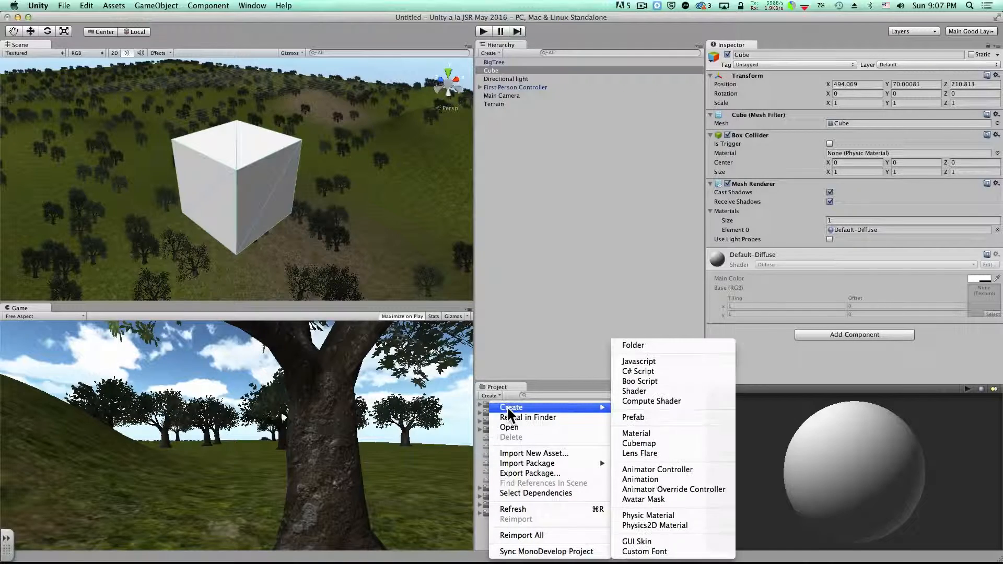
left_click(636, 433)
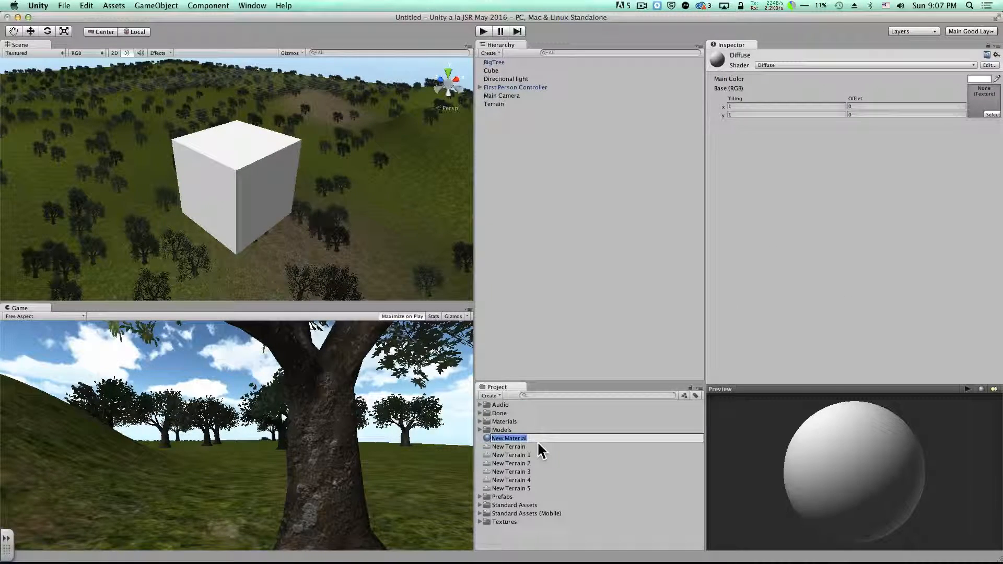
type("Crate ")
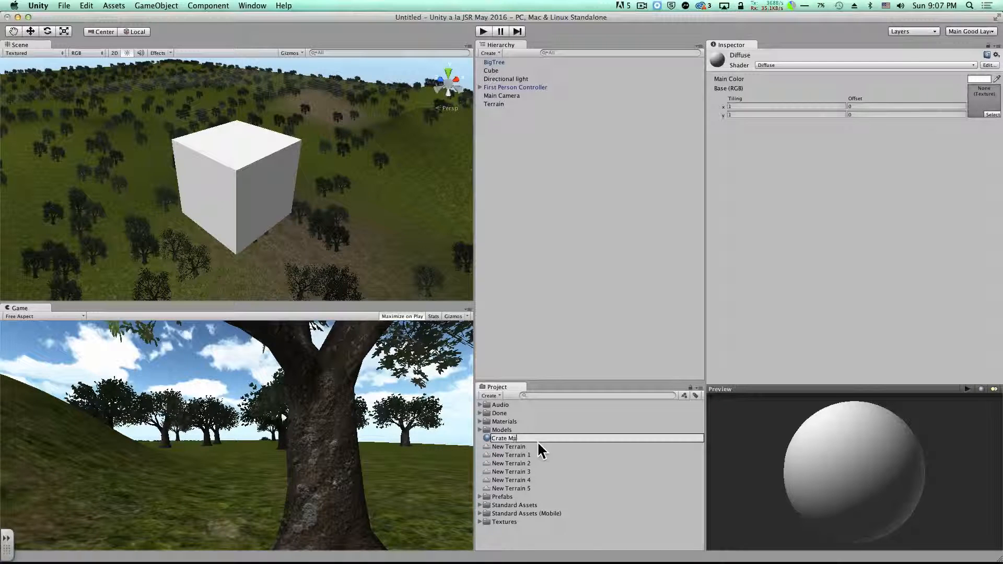
type("Material")
key("Return")
Move Crate Material into the Materials folder and set its shader to Bumped Diffuse
left_click_drag(489, 415, 494, 430)
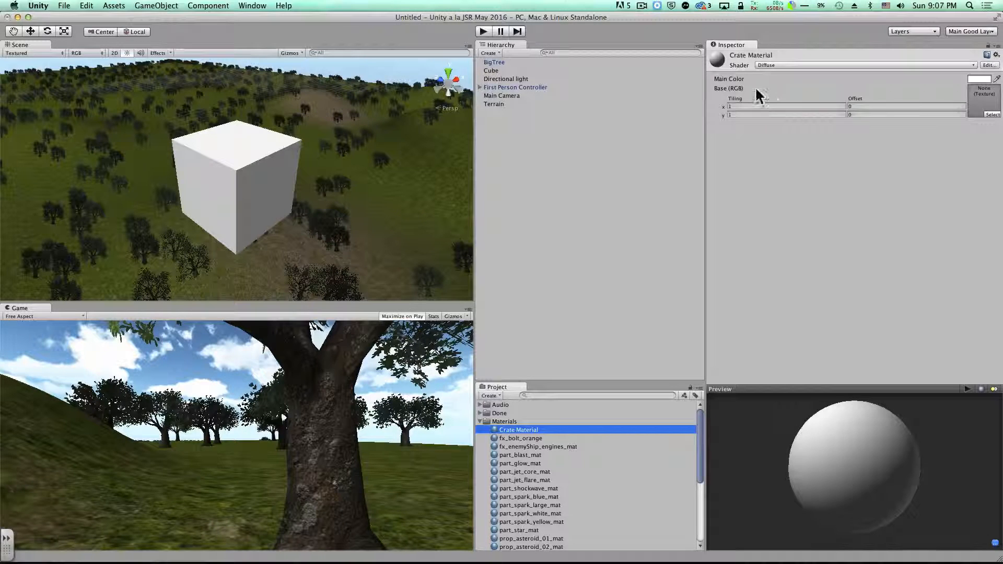
left_click(776, 64)
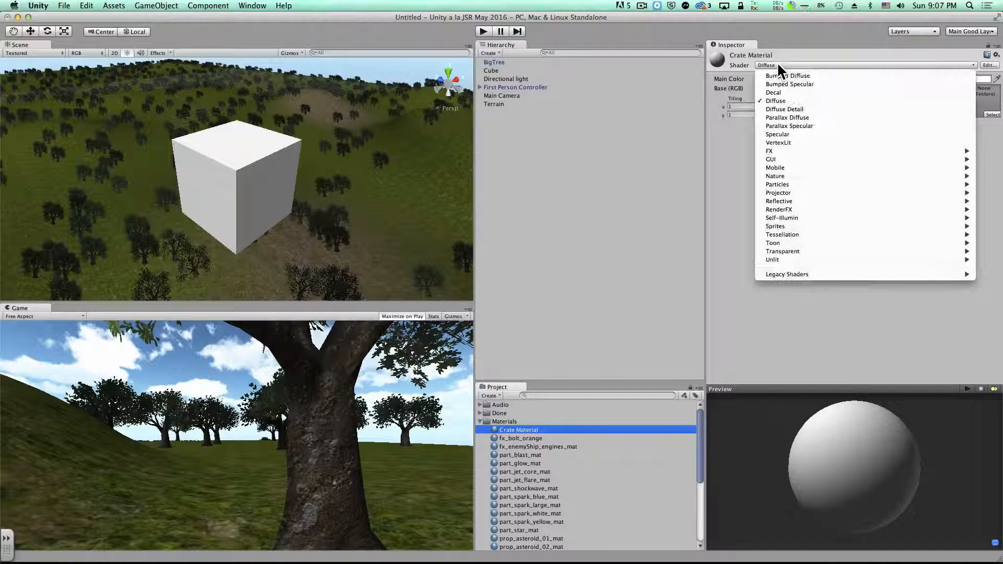
left_click(792, 75)
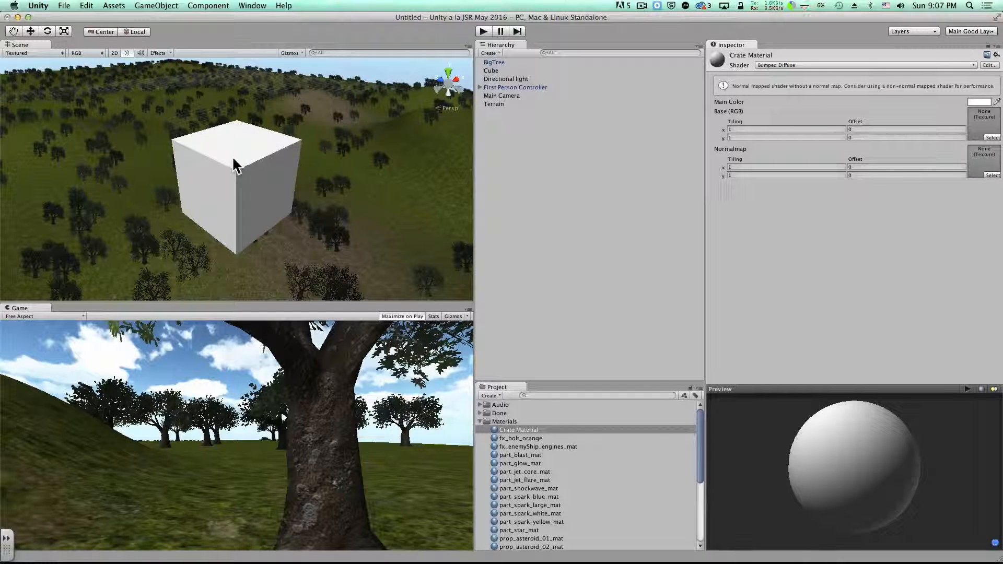
Switch to Firefox, open images.google.com and search for "crate"
key("super+Tab")
key("super+Tab")
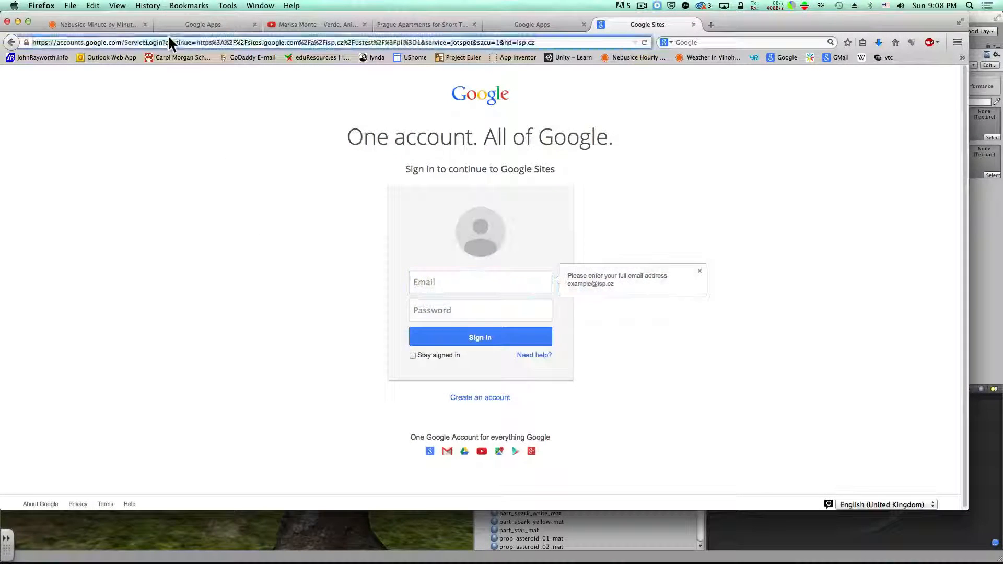
left_click(169, 42)
type("images.google.com/")
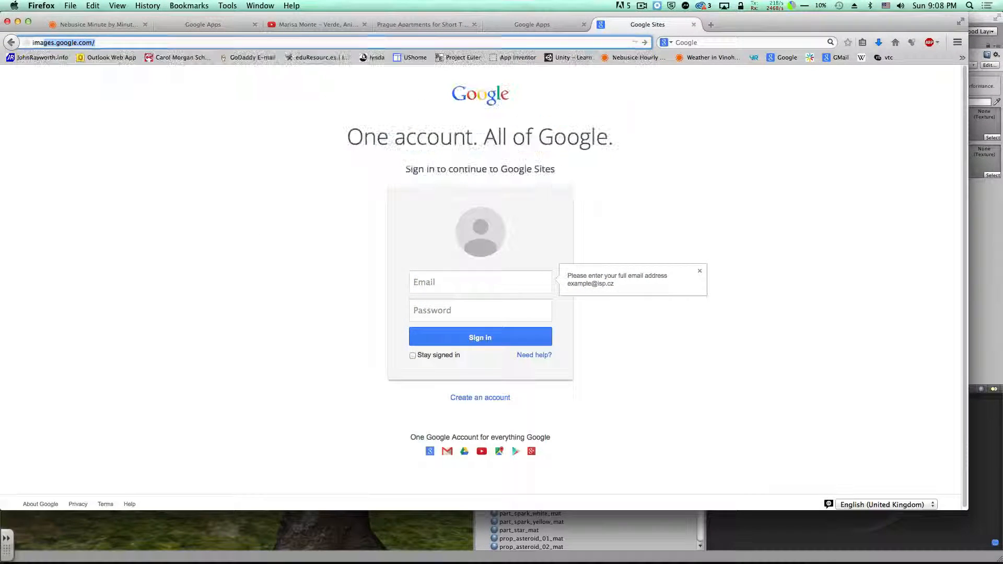
key("Return")
type("crat")
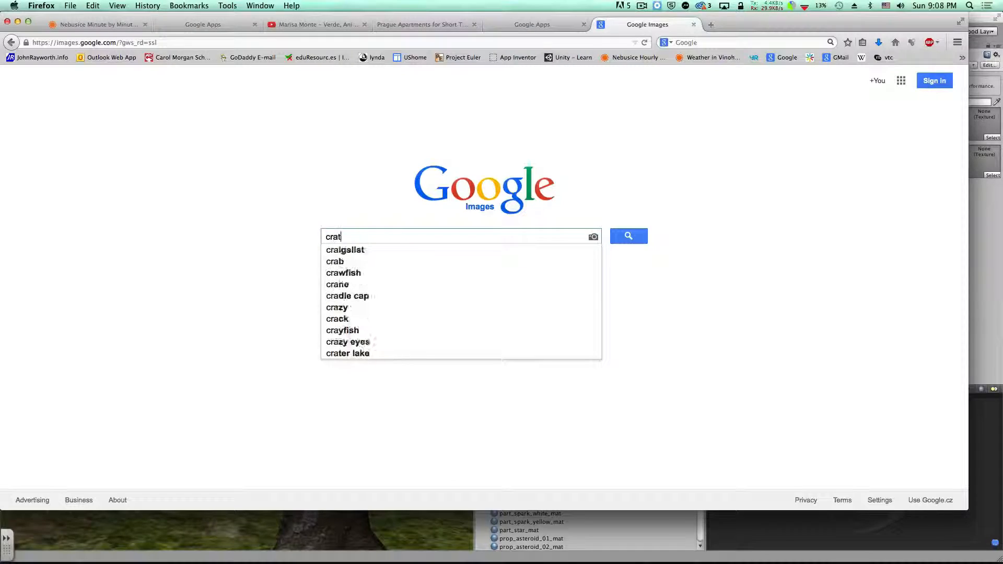
type("e")
key("Return")
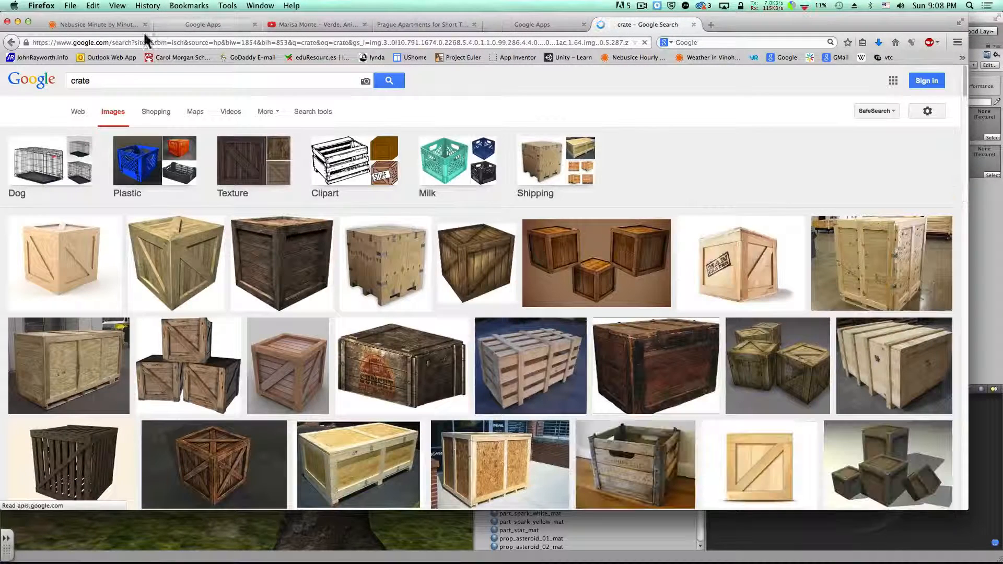
Refine the image search to "crate from side"
left_click(123, 83)
type("from ")
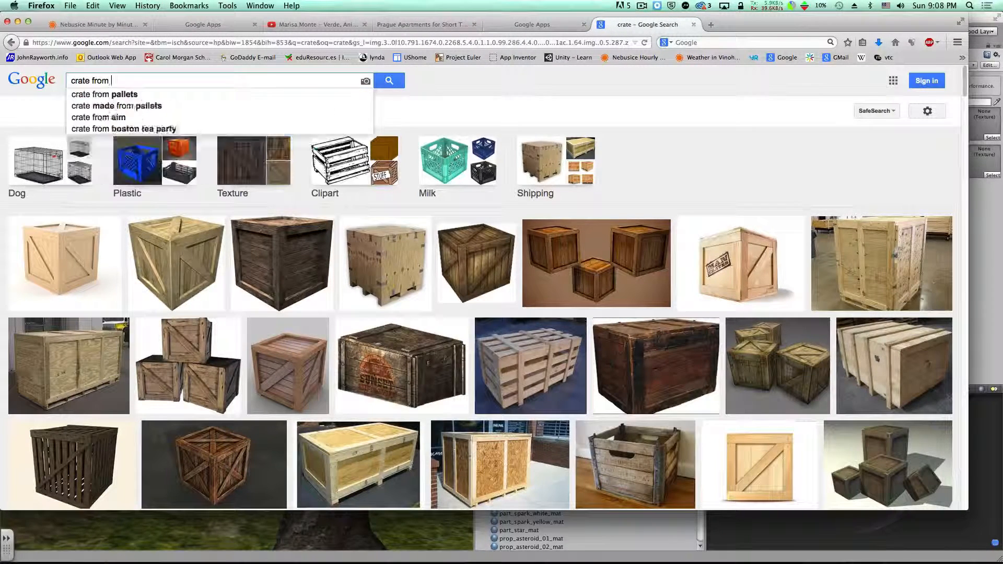
type("side")
key("Return")
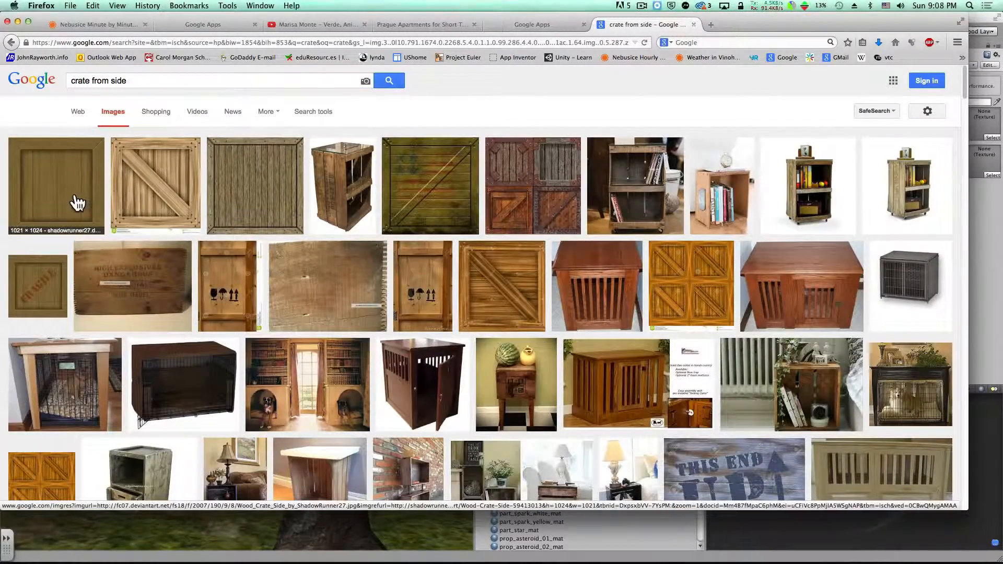
Try filtering the crate image results to medium size, and return to the unfiltered results
left_click(312, 112)
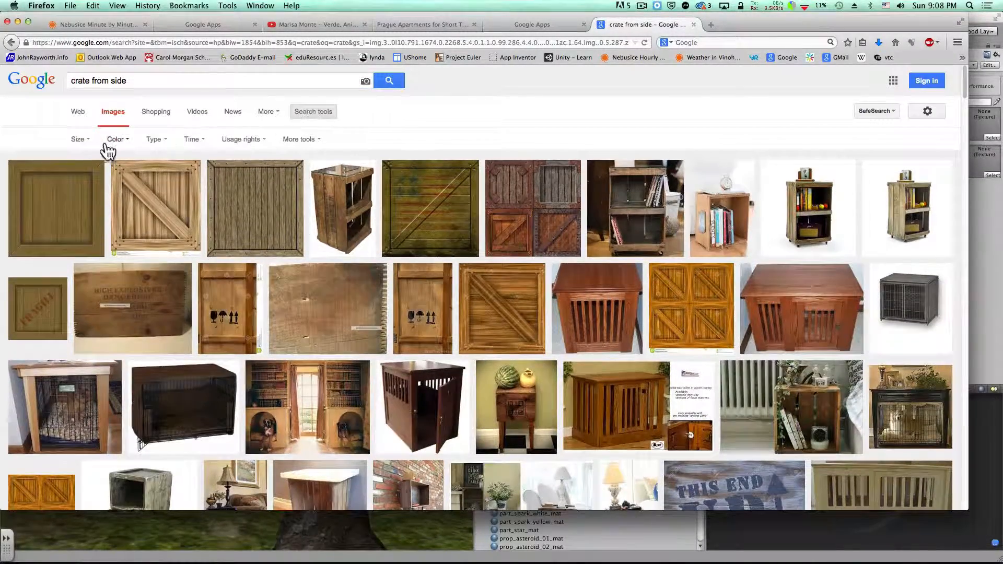
left_click(80, 139)
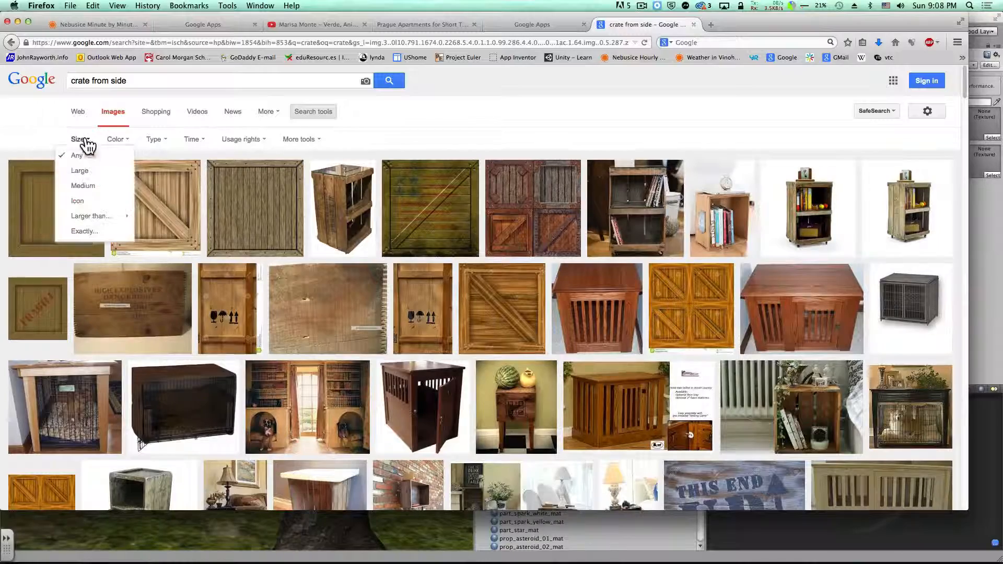
left_click(86, 187)
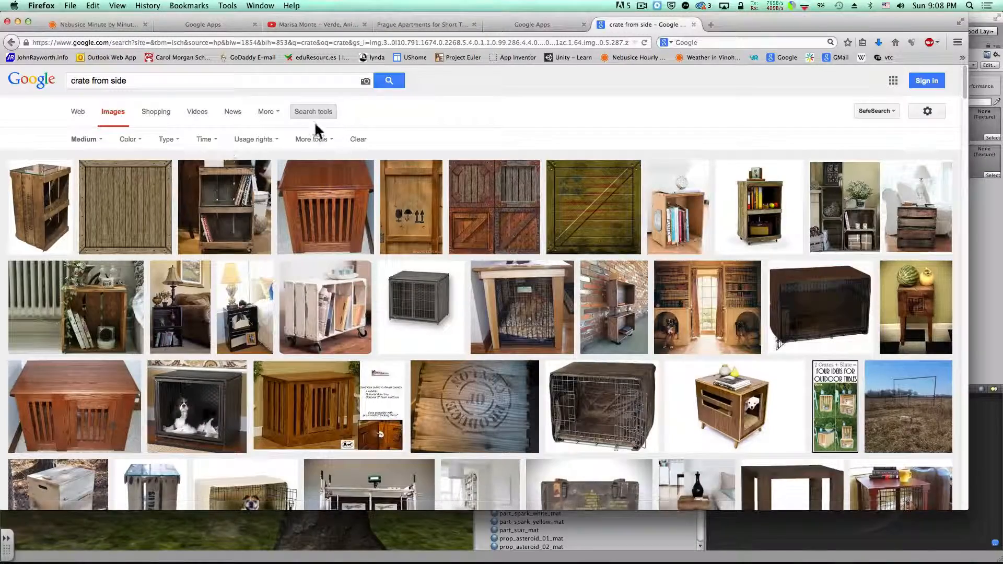
left_click(11, 42)
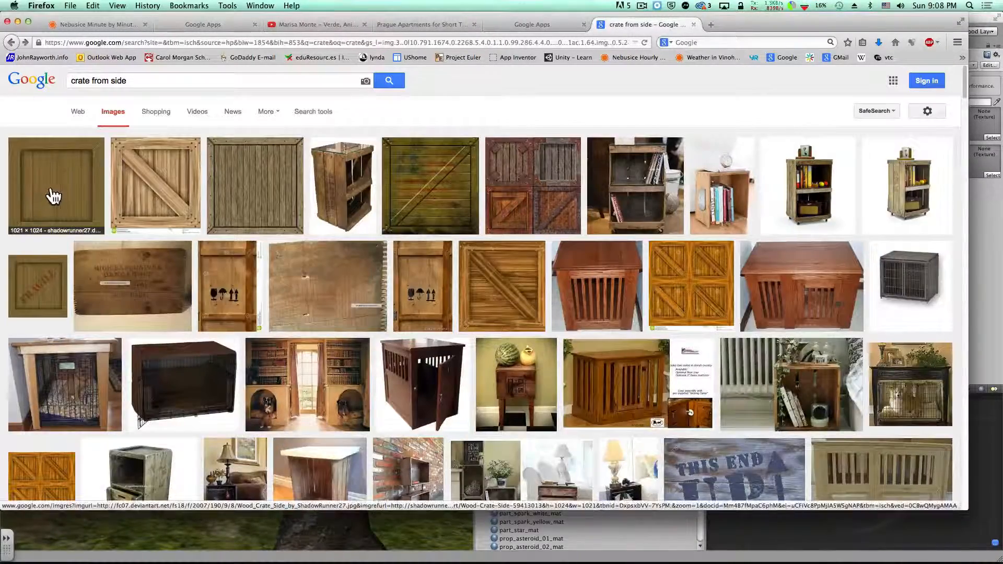
Open the Wood Crate Side image by ShadowRunner27 at full size and copy the image
left_click(54, 196)
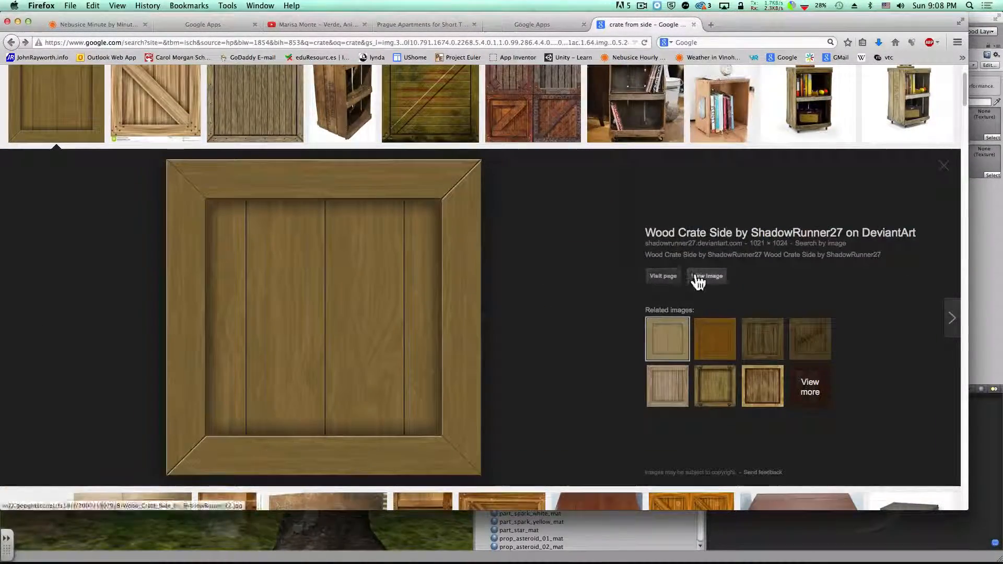
left_click(695, 279)
right_click(465, 266)
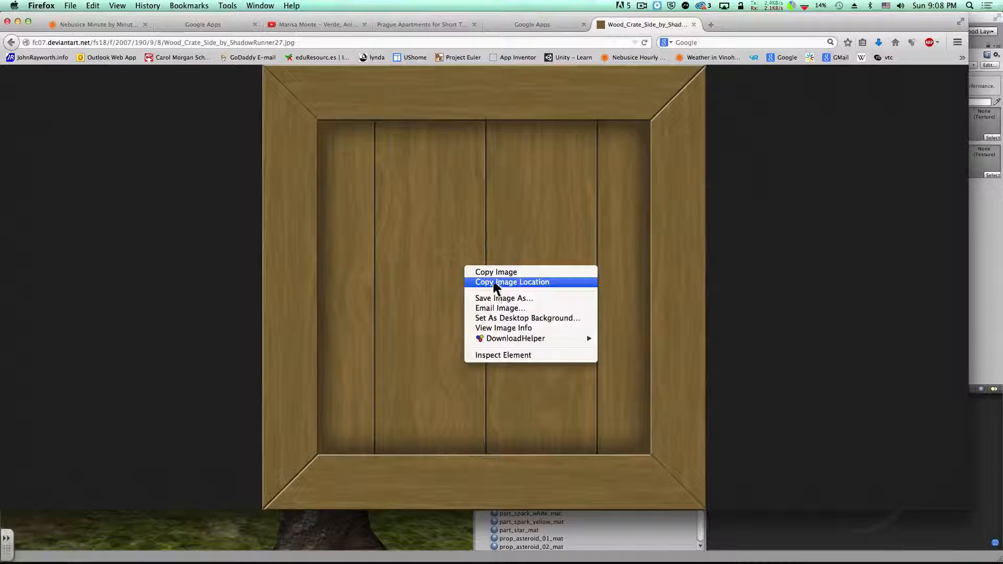
left_click(488, 273)
Switch to Photoshop and create a new document 200 pixels wide and 200 pixels high
key("super+Tab")
key("super+Tab")
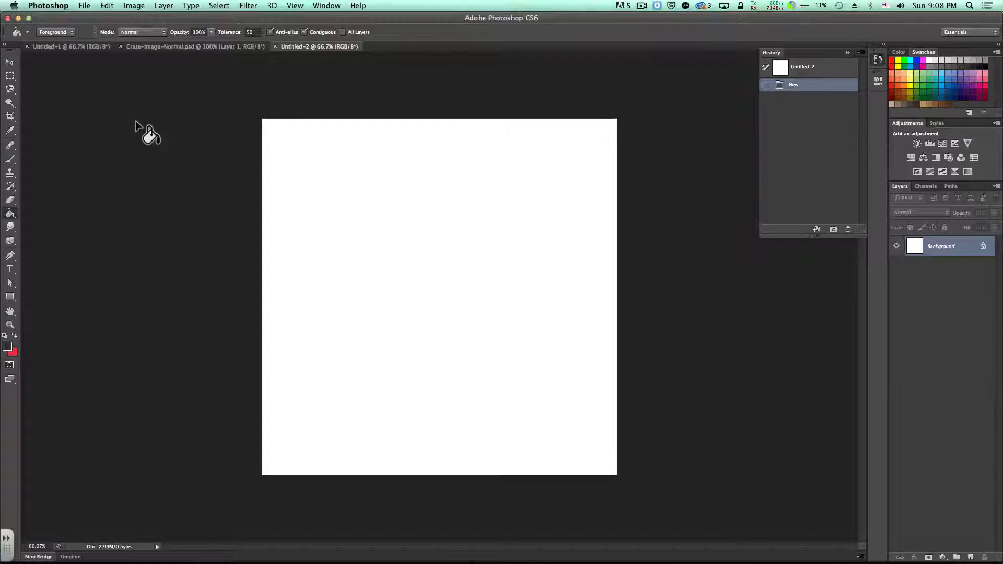
left_click(84, 5)
left_click(87, 19)
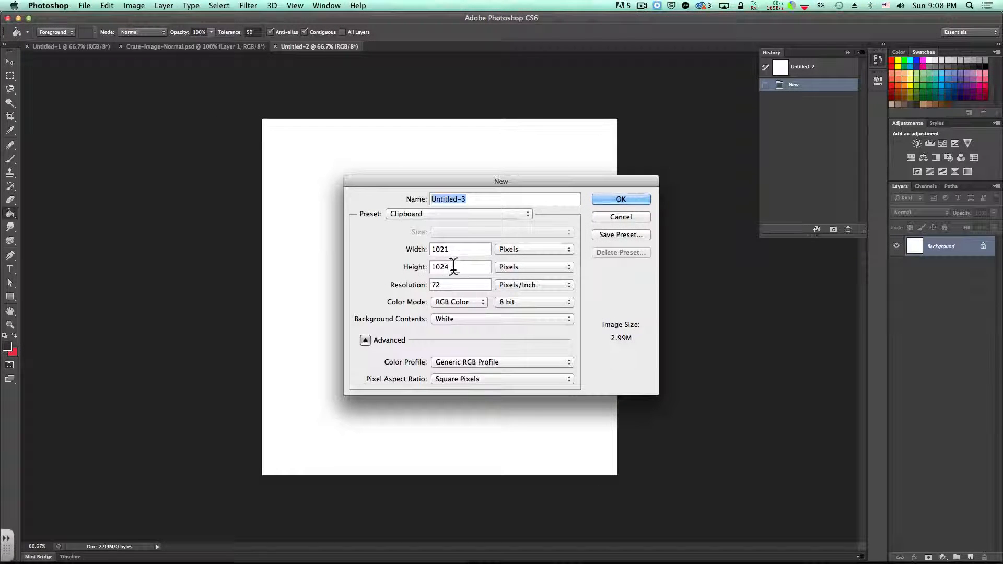
key("Tab")
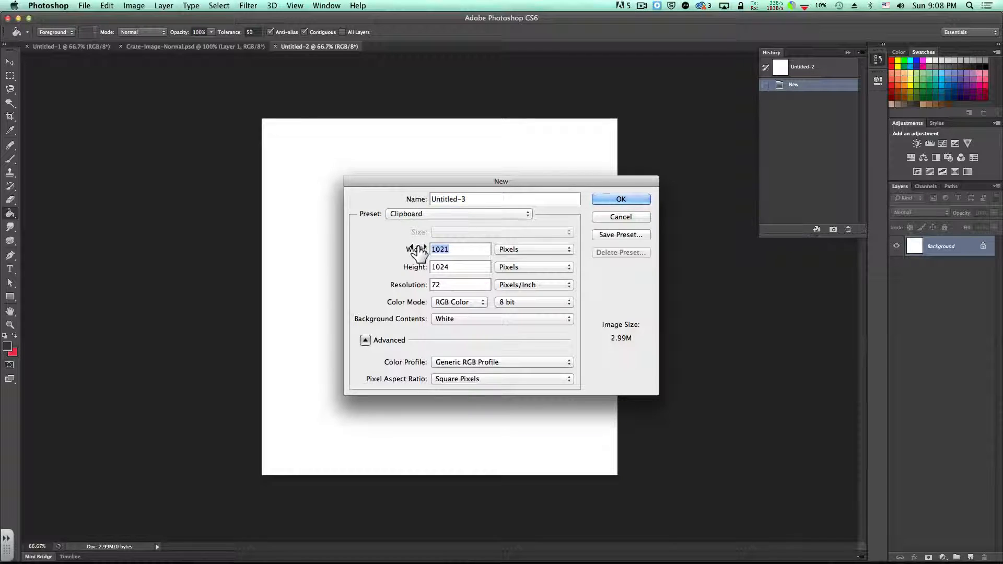
type("200")
key("Tab")
type("200")
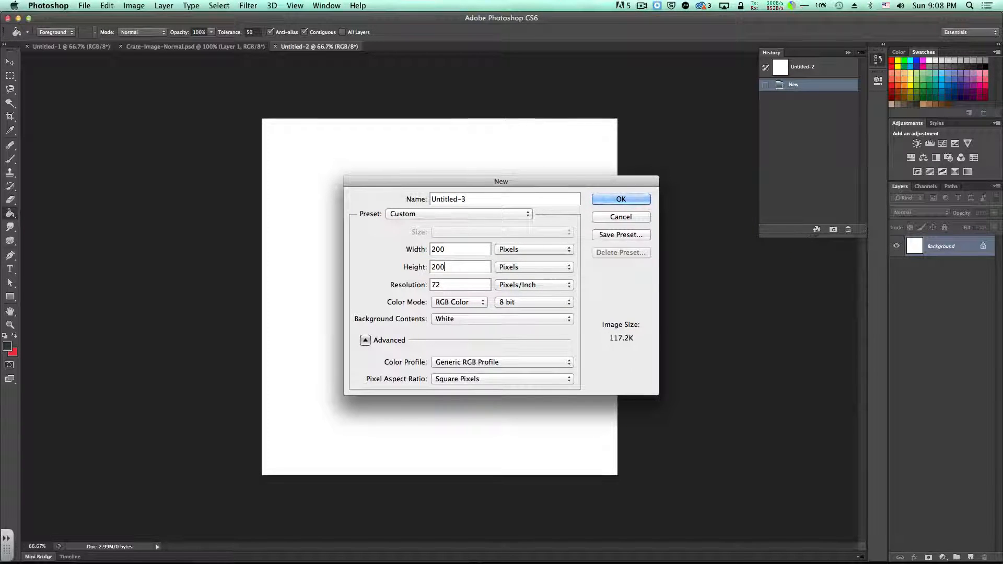
left_click(621, 199)
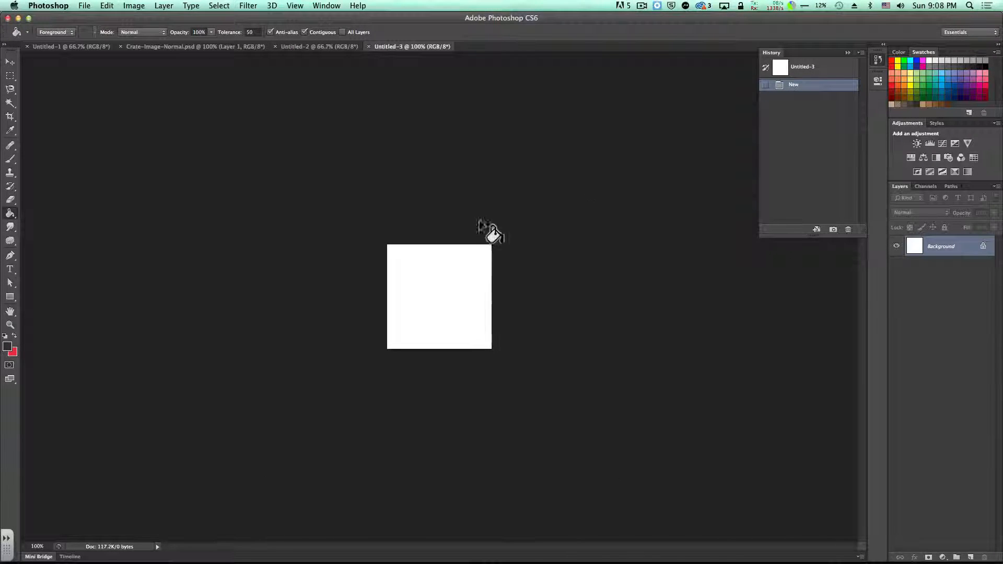
Paste the copied crate image and scale it with Free Transform to fill the 200 by 200 pixel canvas
key("super+v")
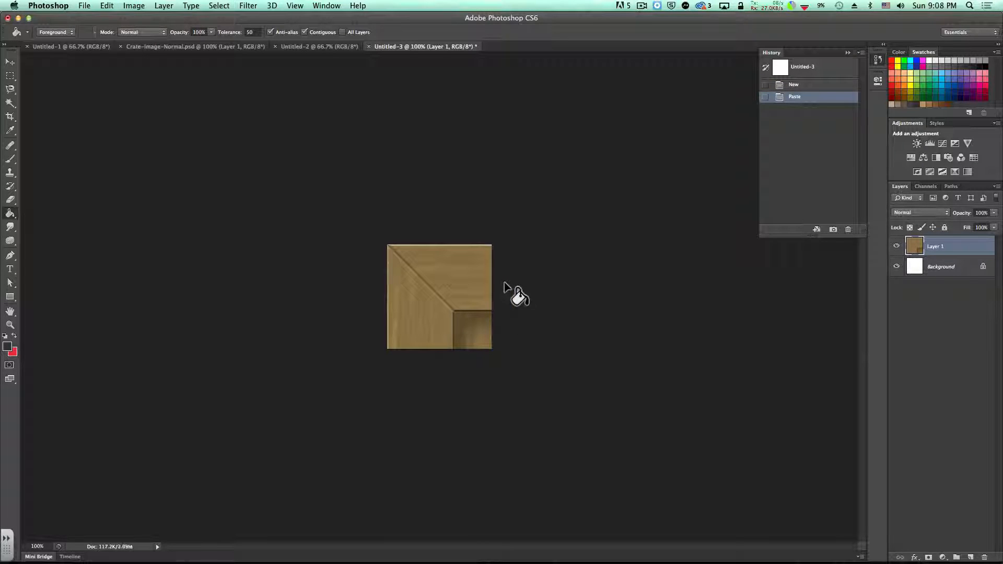
key("super+t")
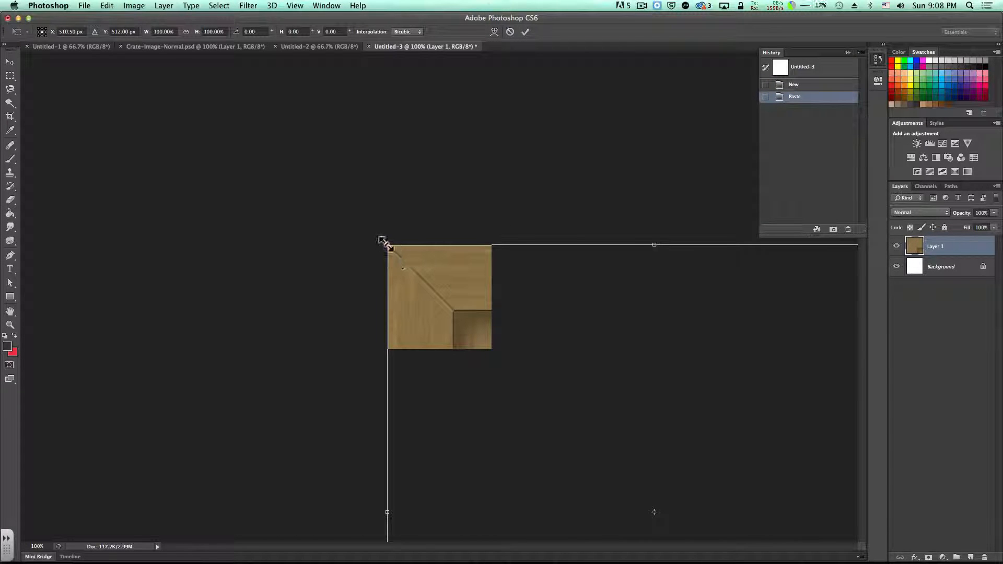
left_click_drag(384, 243, 408, 185)
left_click_drag(315, 147, 450, 282)
left_click_drag(517, 356, 459, 324)
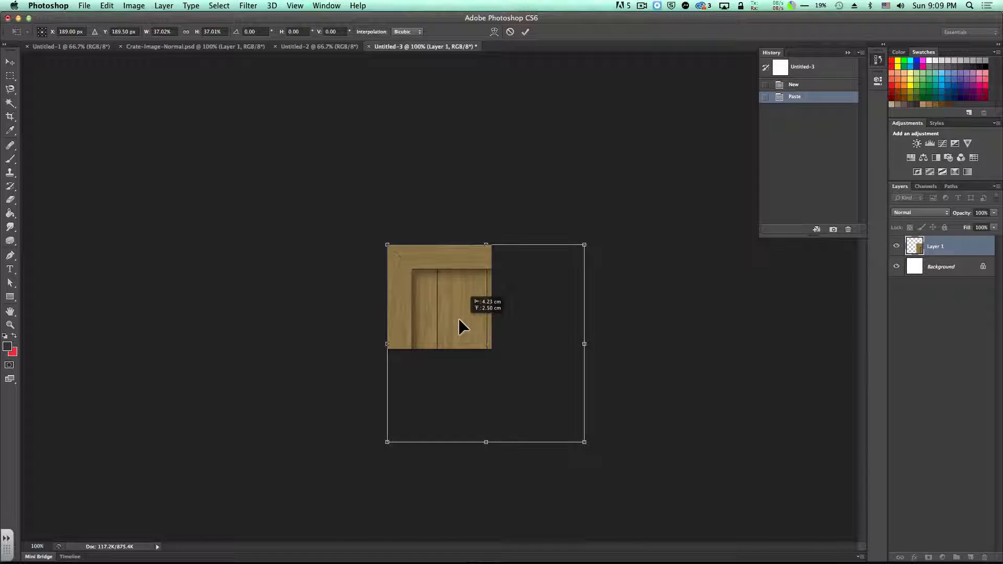
left_click_drag(585, 442, 489, 351)
key("Return")
key("g")
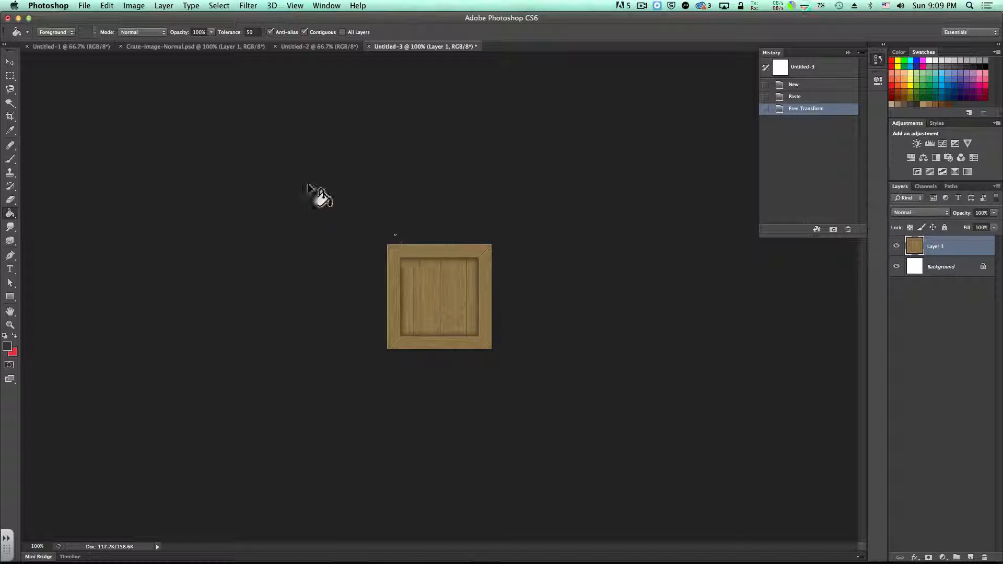
Start saving the crate document under a new name and browse to the Assets folder of the Unity a la JSR May 2016 project on the Desktop
left_click(84, 6)
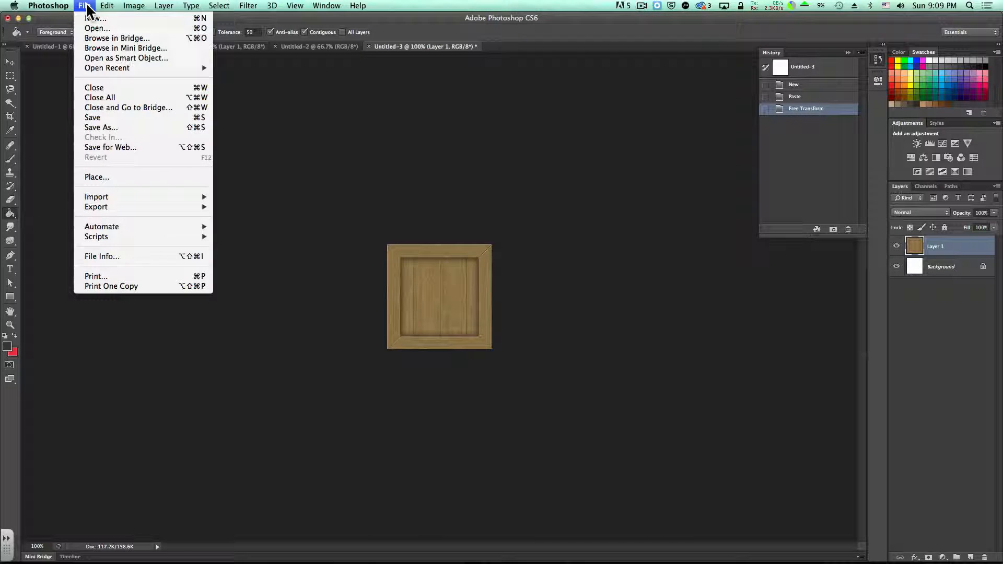
left_click(96, 127)
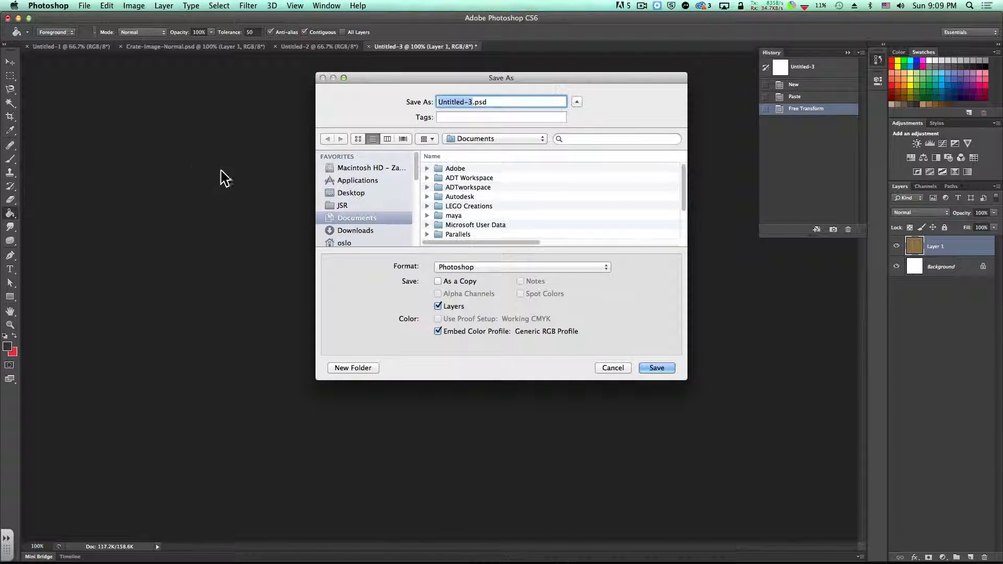
left_click(342, 192)
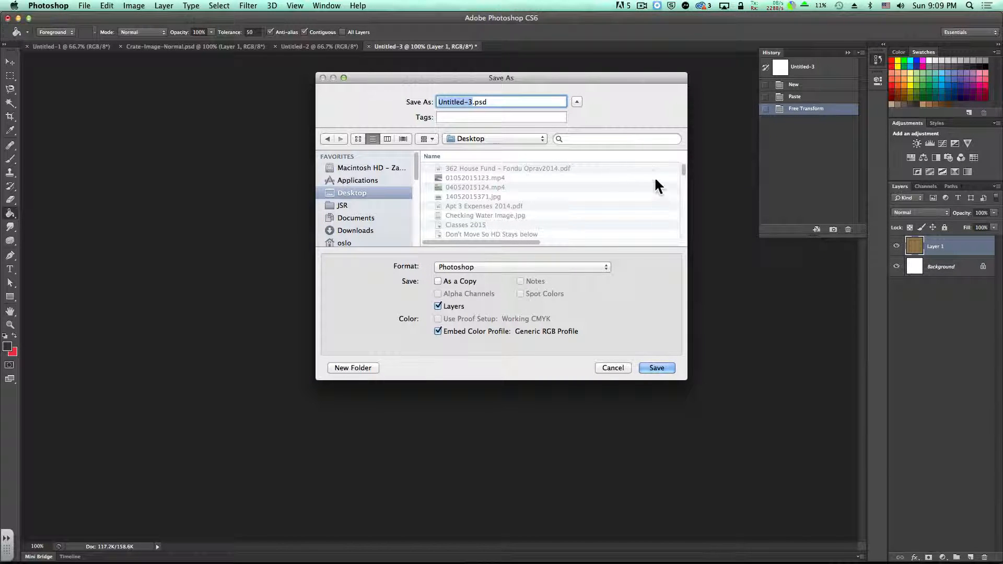
left_click_drag(683, 377, 826, 450)
left_click_drag(773, 161, 628, 159)
left_click_drag(772, 156, 597, 157)
left_click(628, 157)
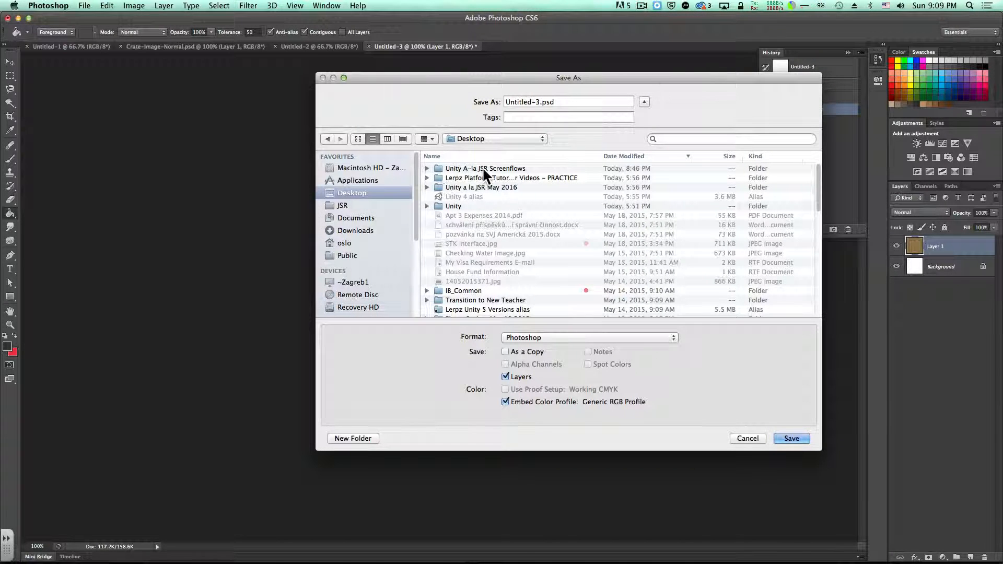
double_click(439, 187)
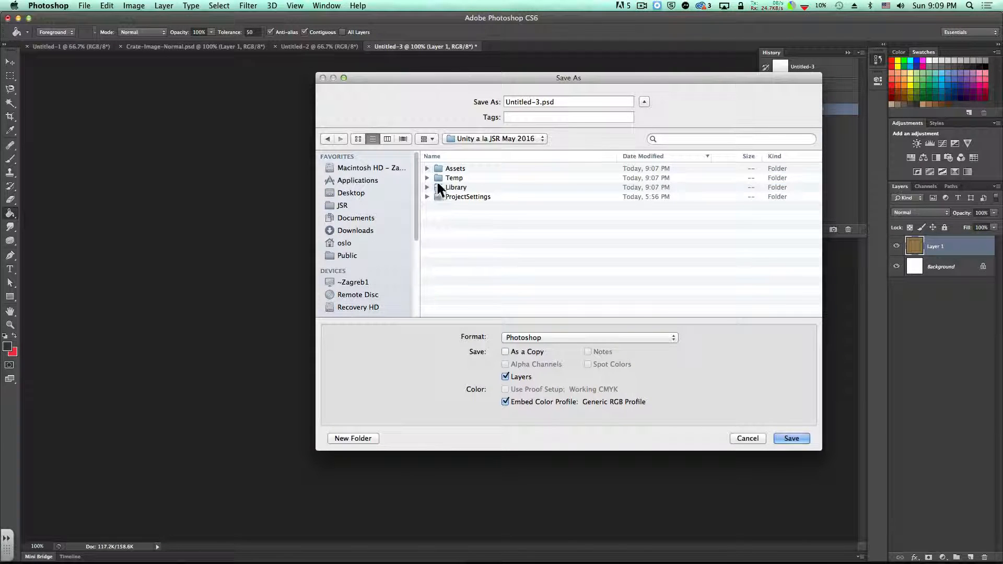
double_click(437, 169)
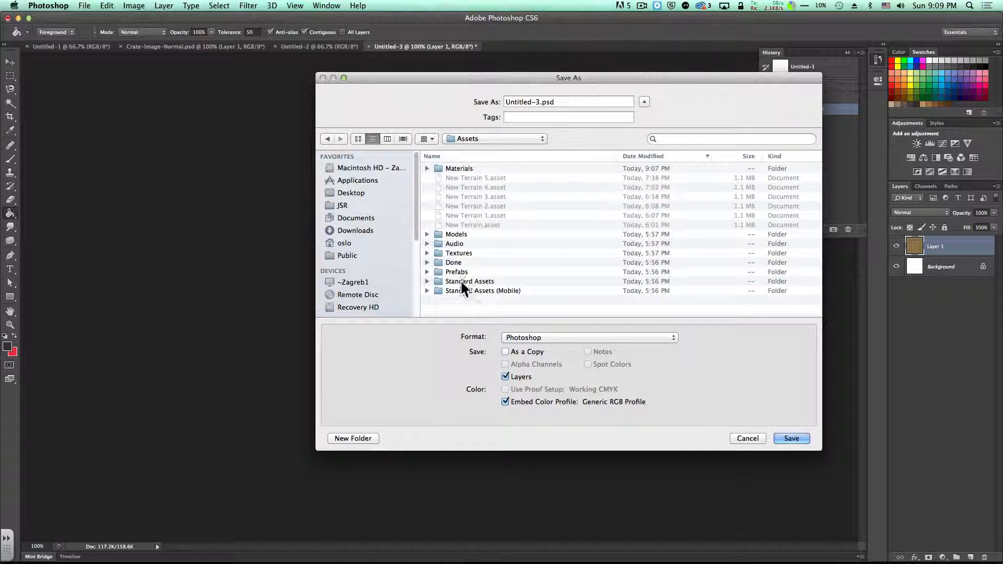
double_click(436, 250)
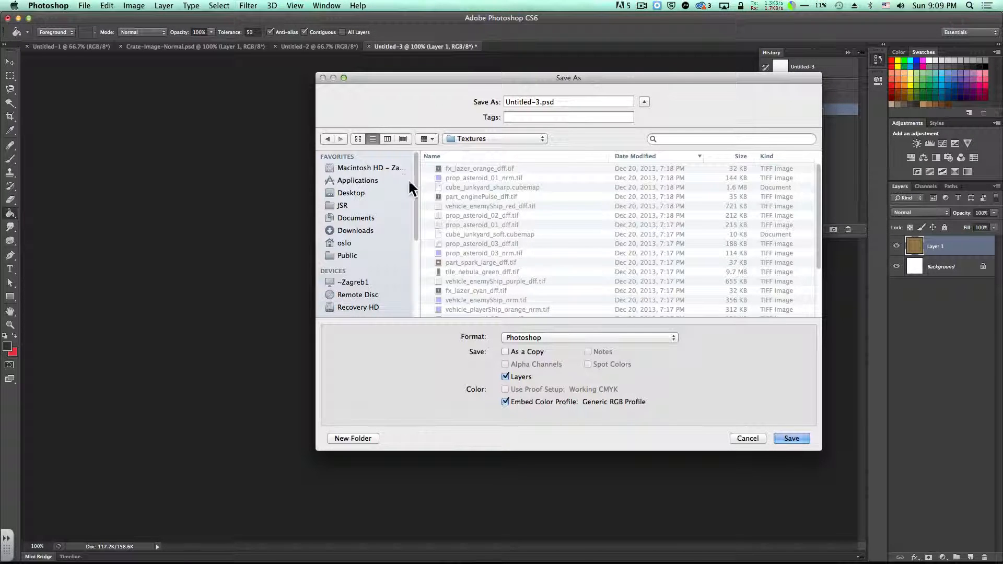
left_click(328, 139)
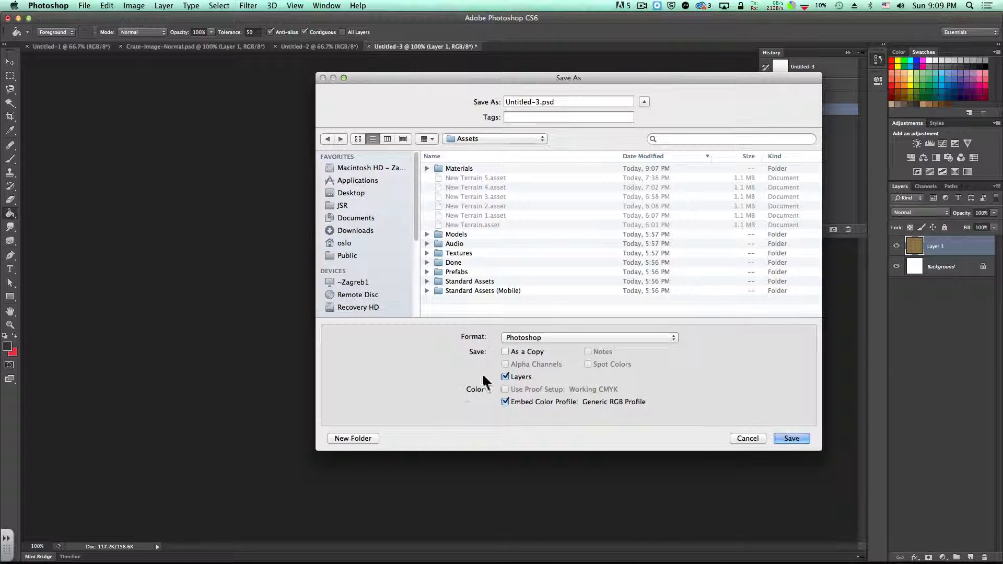
Create a new folder named Textures-JSR inside the project's Assets folder
left_click(353, 438)
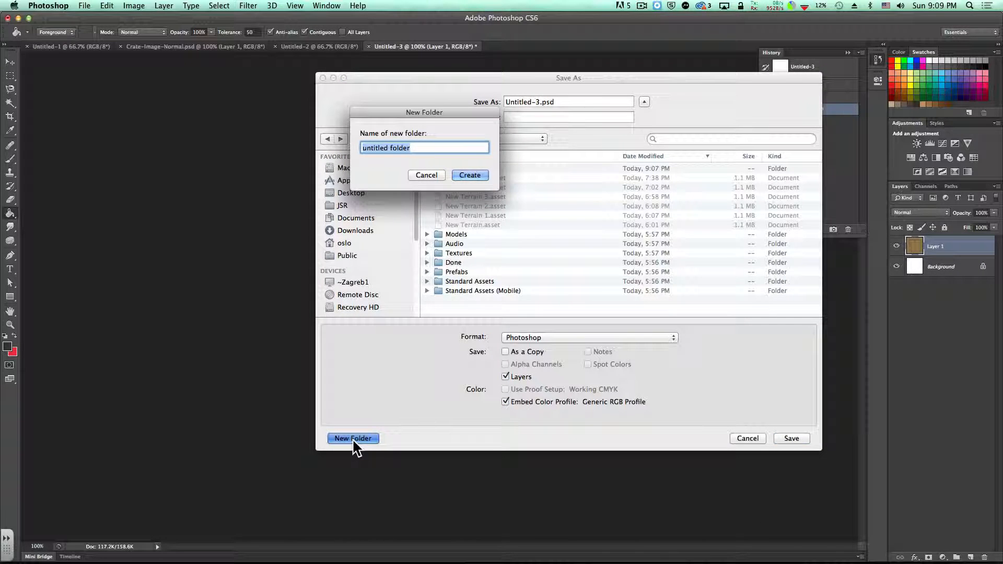
type("Textures-")
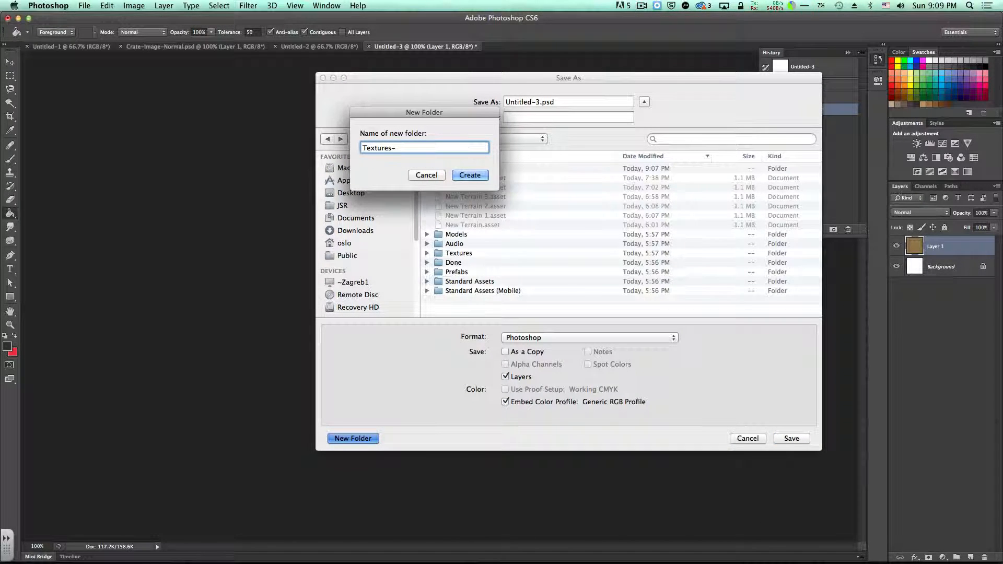
type("JSR")
key("Return")
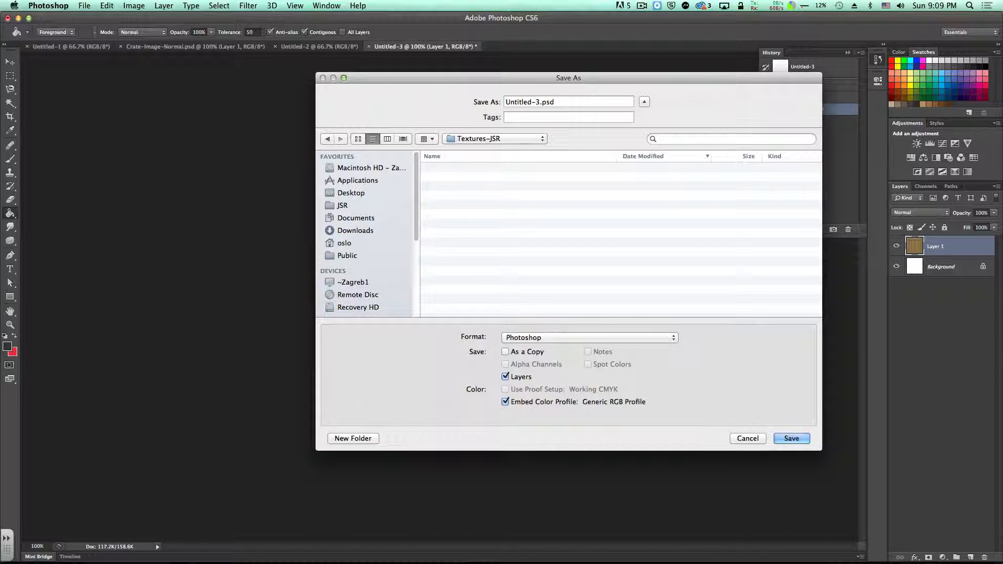
Save the document as Crate-Image.psd in Photoshop format in the Textures-JSR folder, with Maximize Compatibility enabled
left_click(524, 338)
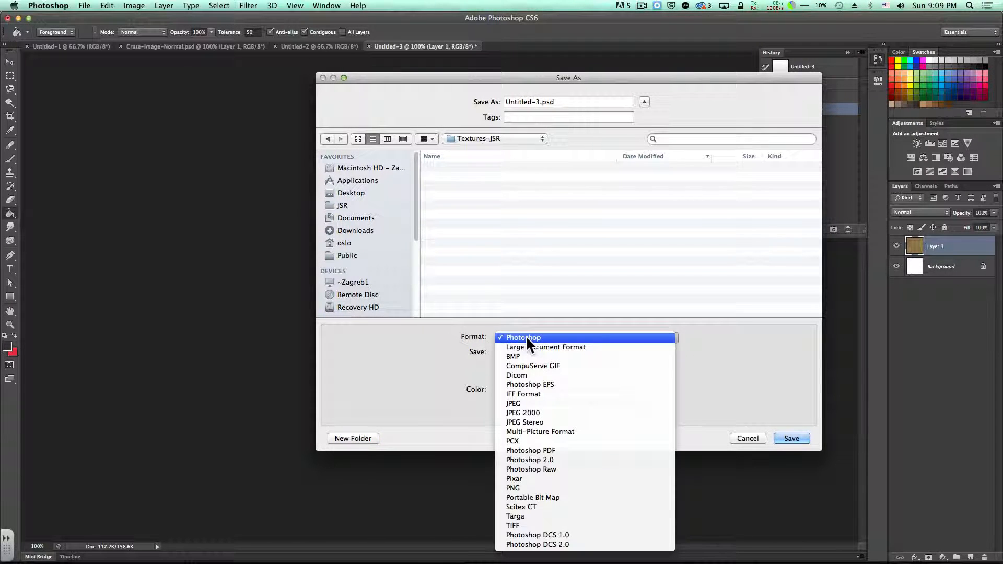
left_click(701, 330)
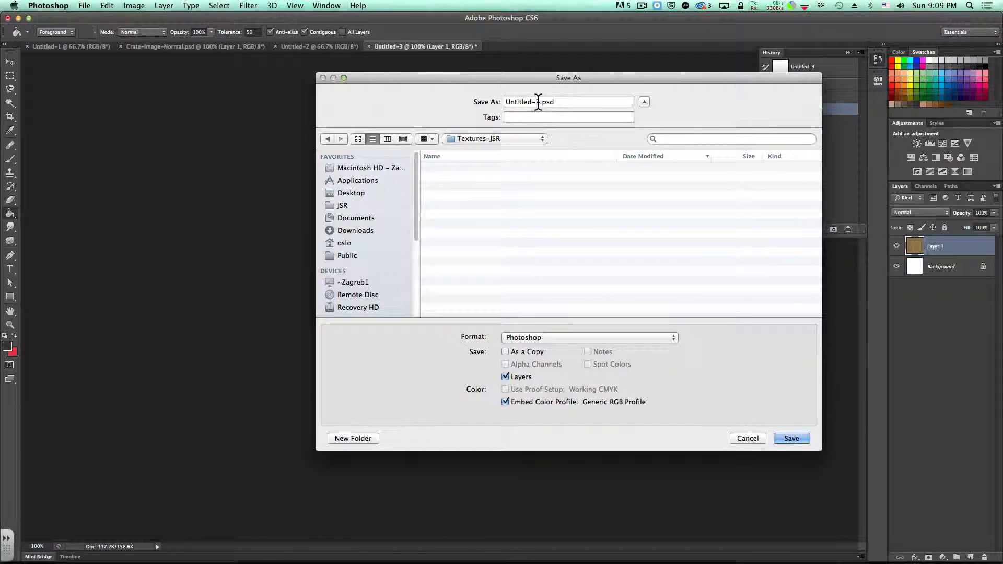
left_click_drag(540, 102, 481, 98)
key("BackSpace")
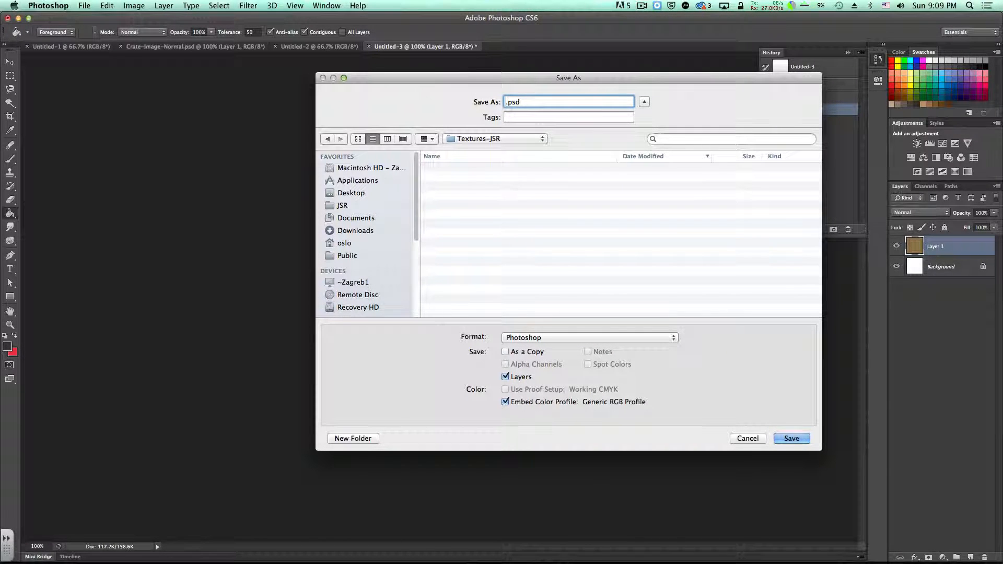
type("Crate-Image")
left_click(791, 438)
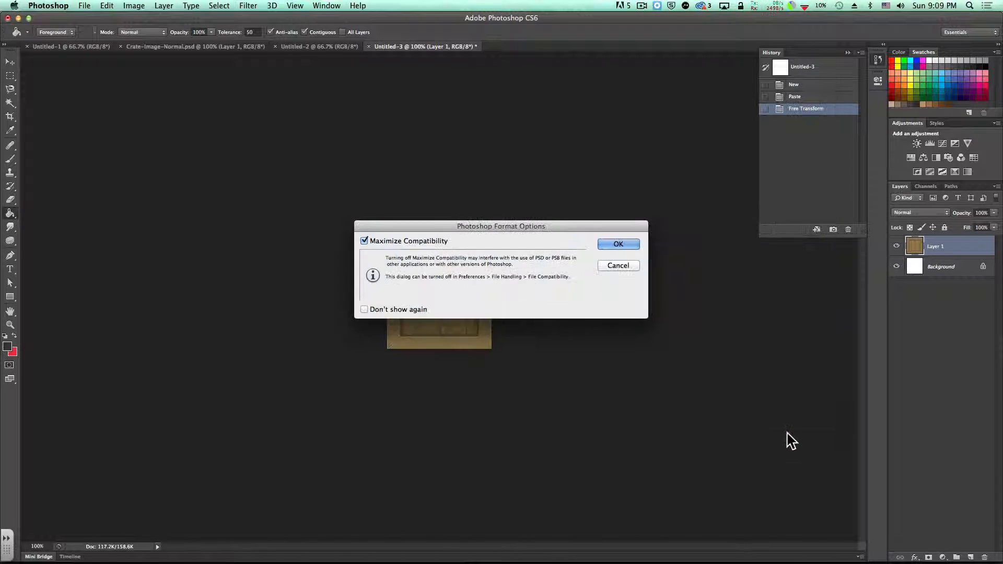
left_click(616, 244)
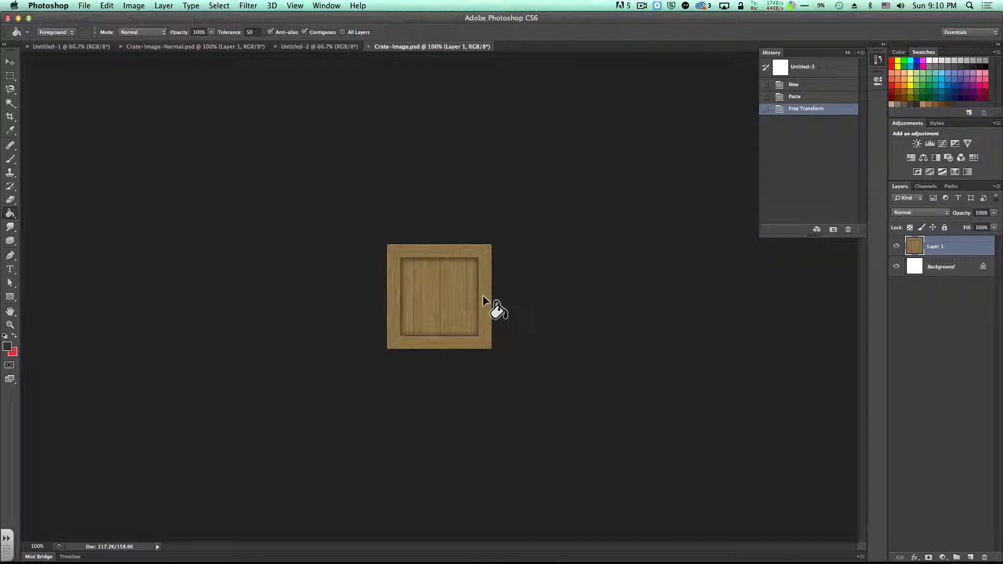
Switch to Unity and assign the Crate-Image texture to the Base (RGB) slot of Crate Material
key("super+Tab")
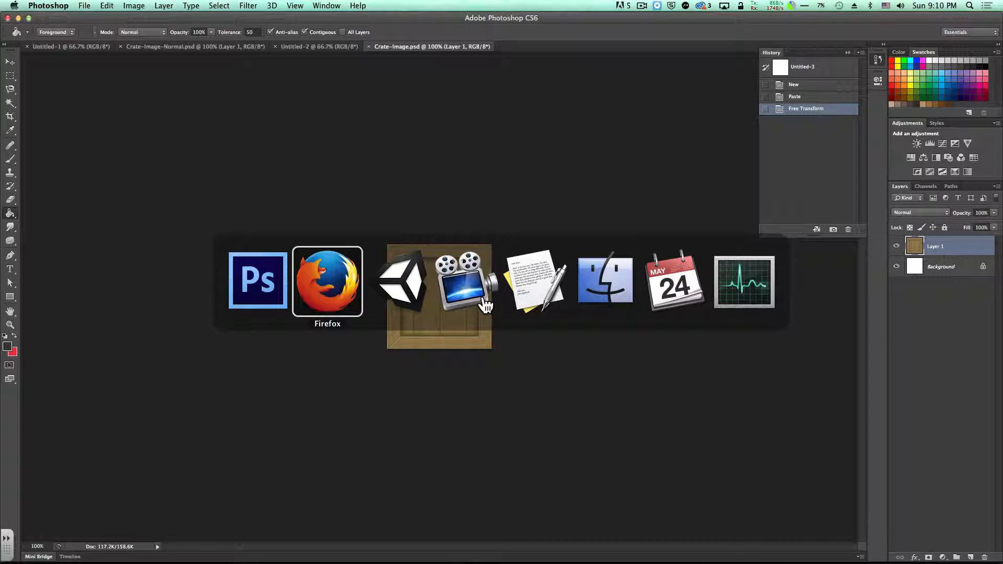
key("super+Tab")
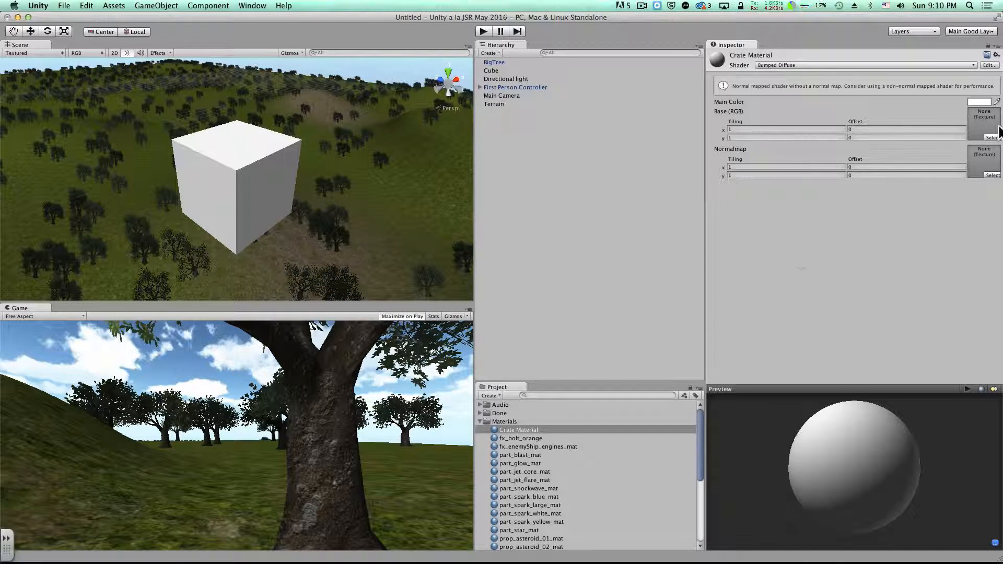
left_click(991, 138)
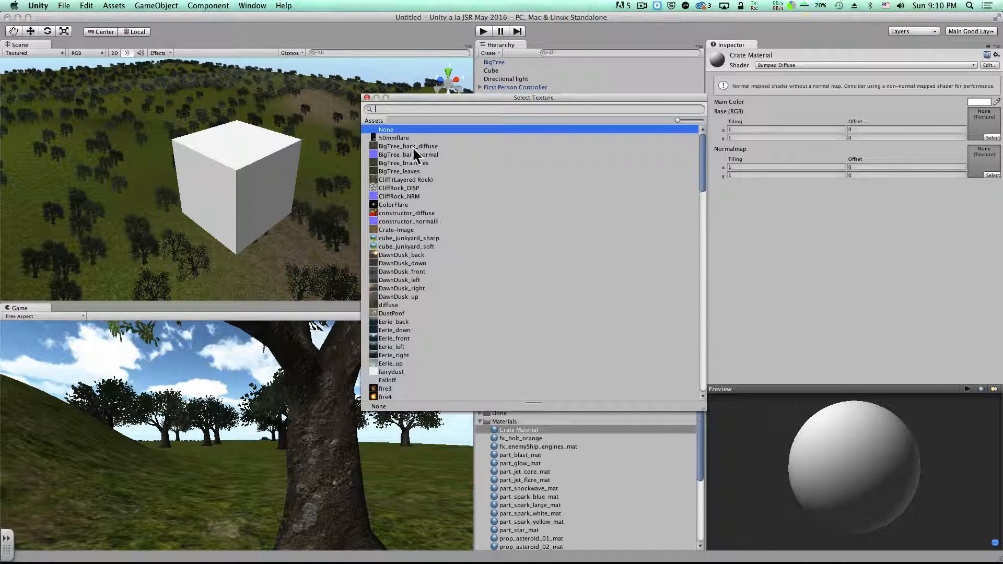
type("crate")
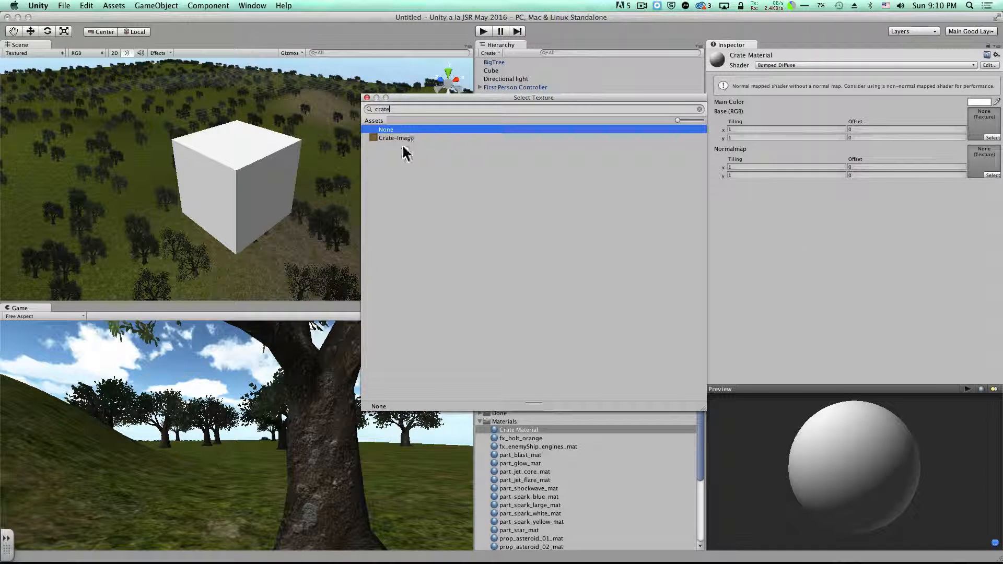
left_click(394, 136)
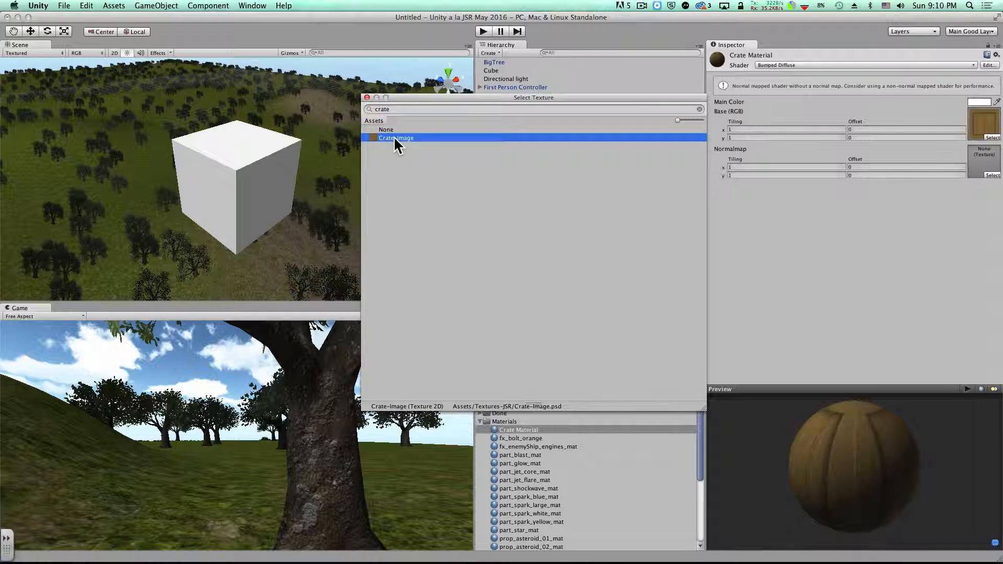
left_click(366, 97)
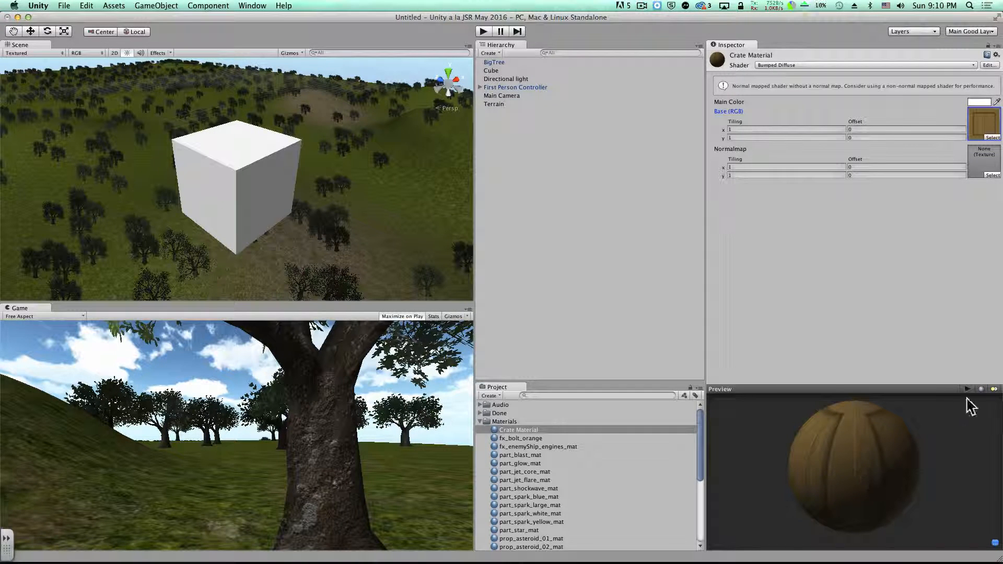
Cycle the Crate Material preview through its shapes to the cube and rotate it to inspect the texture
left_click(982, 390)
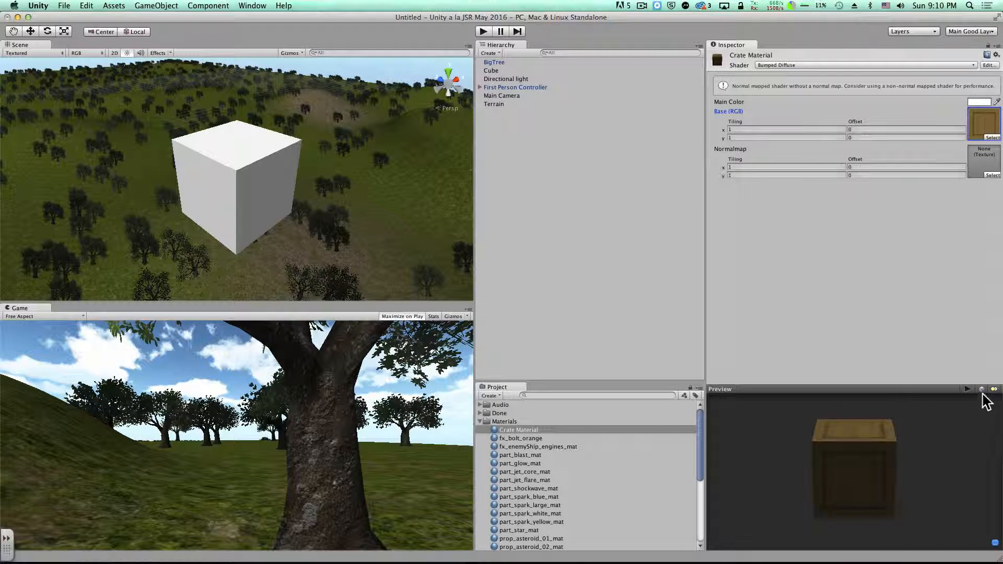
left_click(982, 390)
left_click(982, 390)
left_click(982, 390)
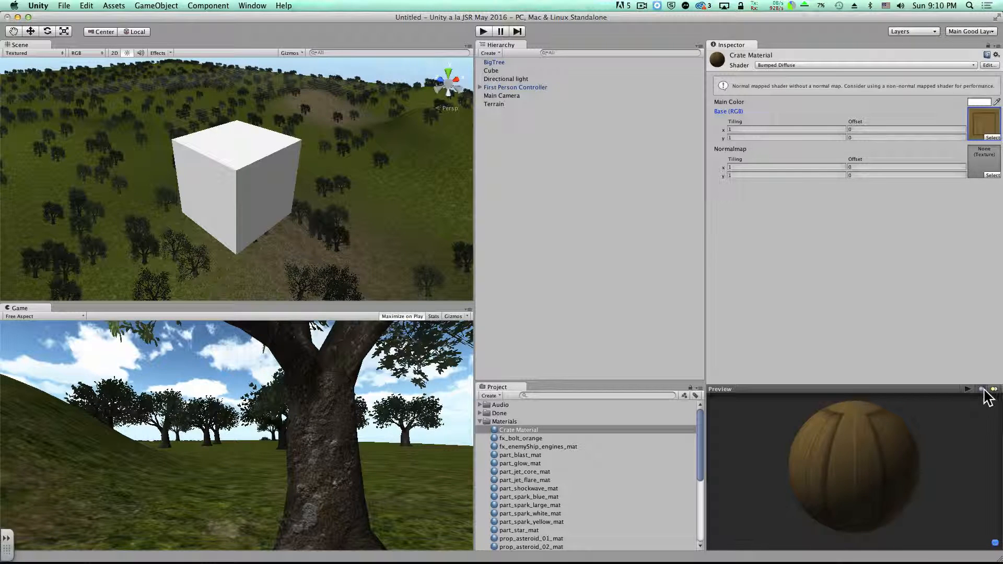
left_click(982, 390)
mouse_move(920, 458)
left_mouse_down()
mouse_move(853, 486)
mouse_move(857, 513)
mouse_move(867, 446)
mouse_move(845, 498)
mouse_move(933, 459)
mouse_move(895, 493)
mouse_move(938, 448)
mouse_move(911, 459)
left_mouse_up()
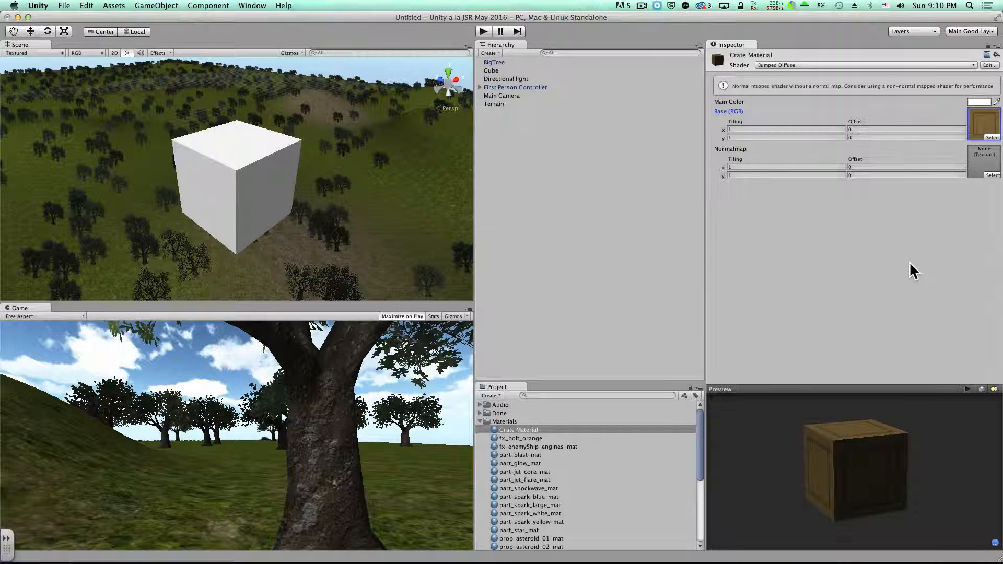
Switch to Photoshop and apply the Emboss filter to the crate layer with a height of 5 pixels and an amount of 131%
key("super+Tab")
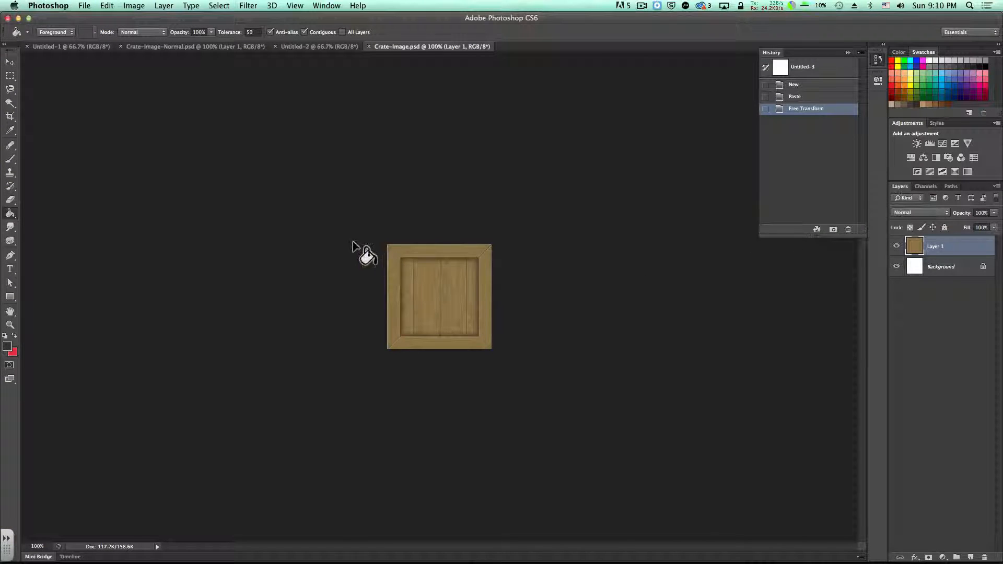
left_click(248, 7)
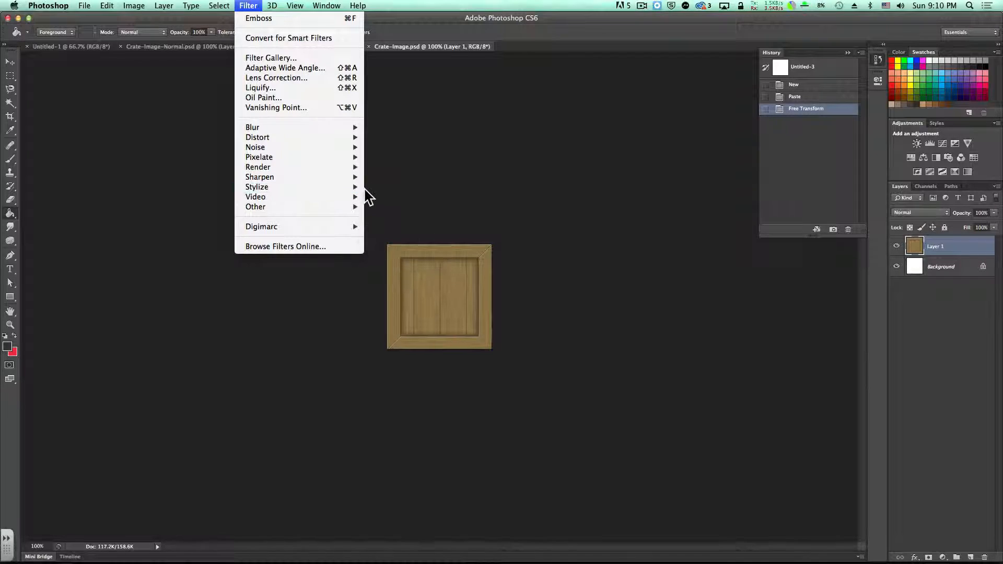
left_click(382, 196)
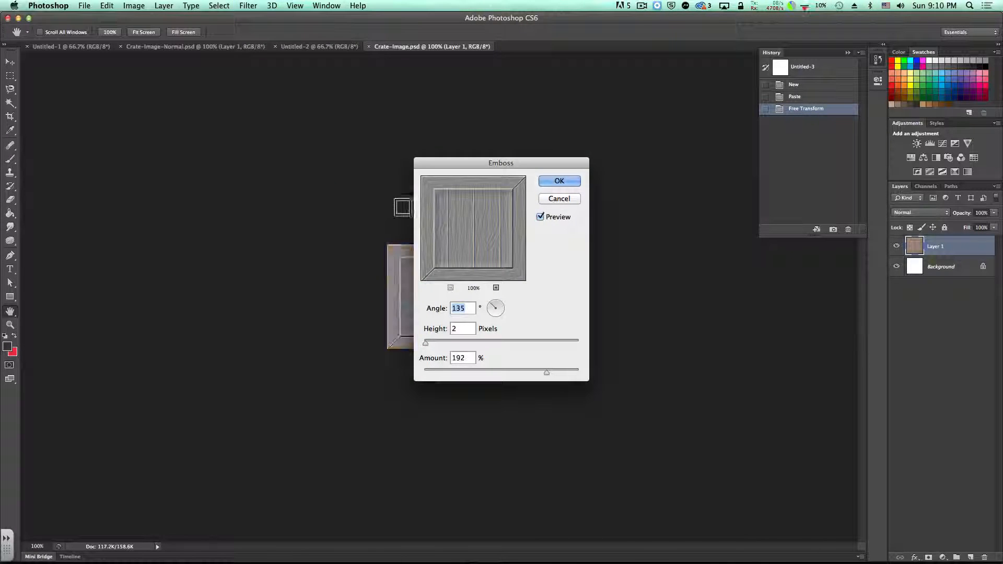
left_click_drag(460, 162, 551, 131)
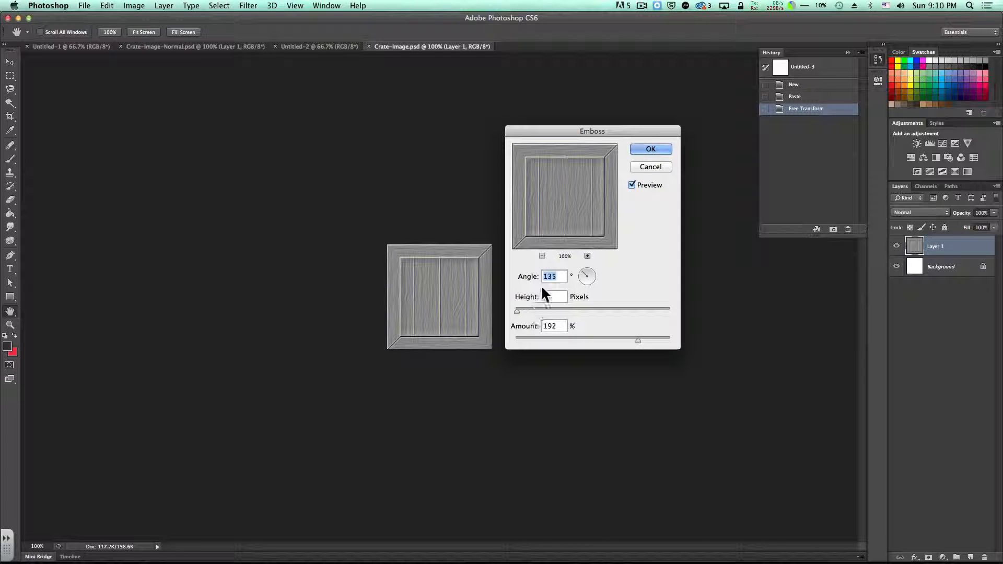
mouse_move(516, 310)
left_mouse_down()
mouse_move(537, 312)
mouse_move(522, 311)
left_mouse_up()
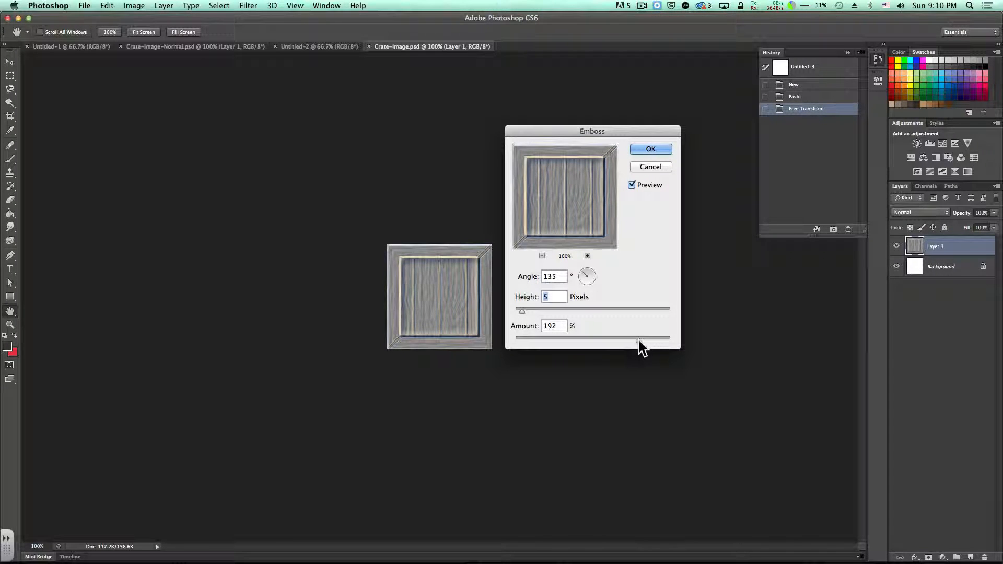
left_click_drag(637, 340, 612, 340)
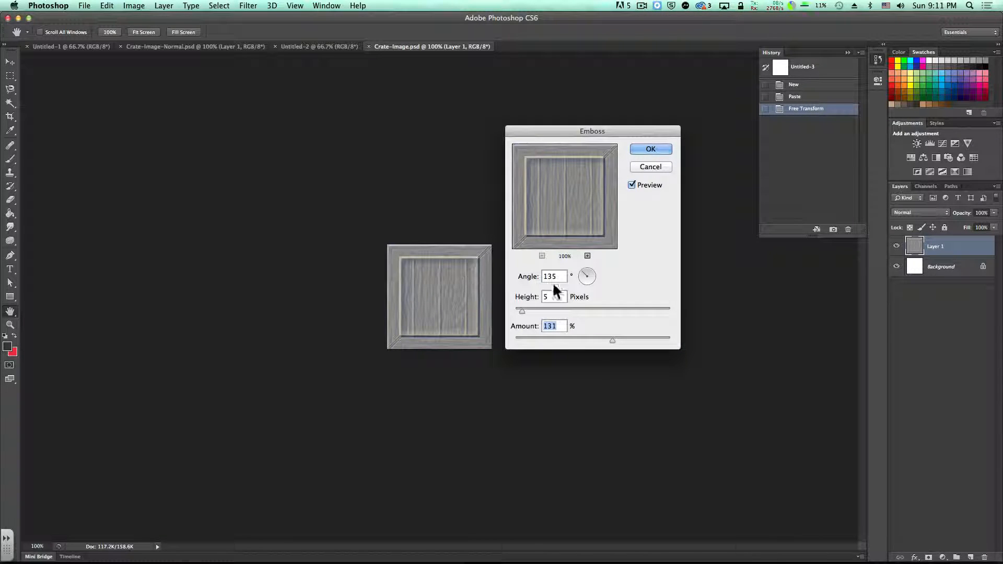
left_click(646, 148)
Save the embossed document as Crate-Image-Normal.psd in Photoshop format in the Textures-JSR folder, with Maximize Compatibility enabled
left_click(84, 6)
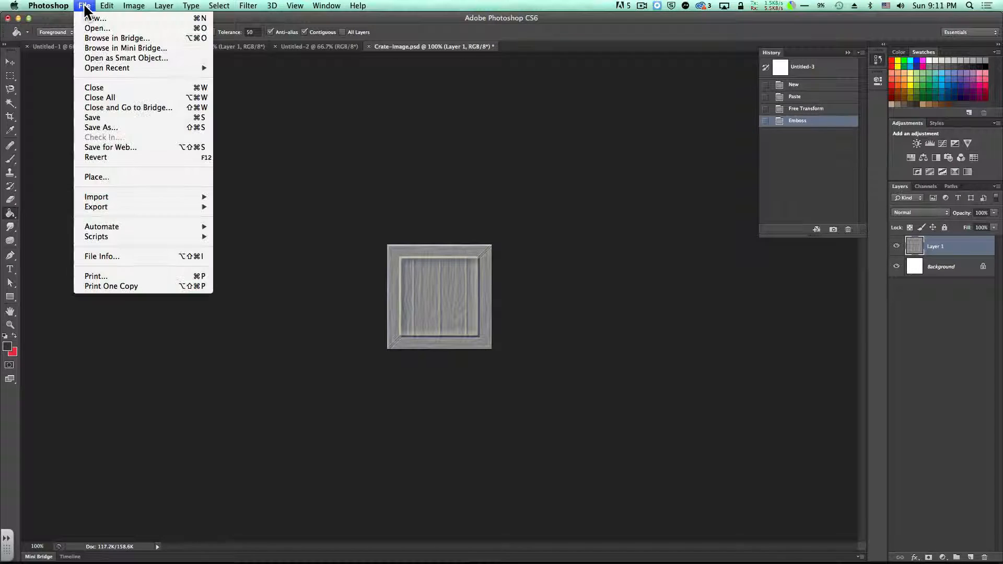
left_click(99, 127)
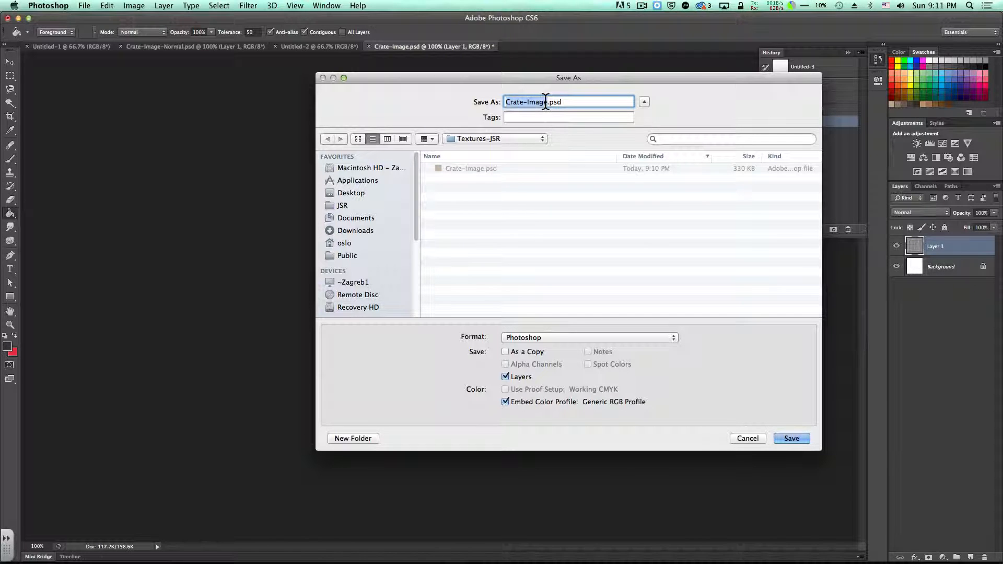
key("Right")
type("-Norma")
left_click_drag(559, 79, 487, 83)
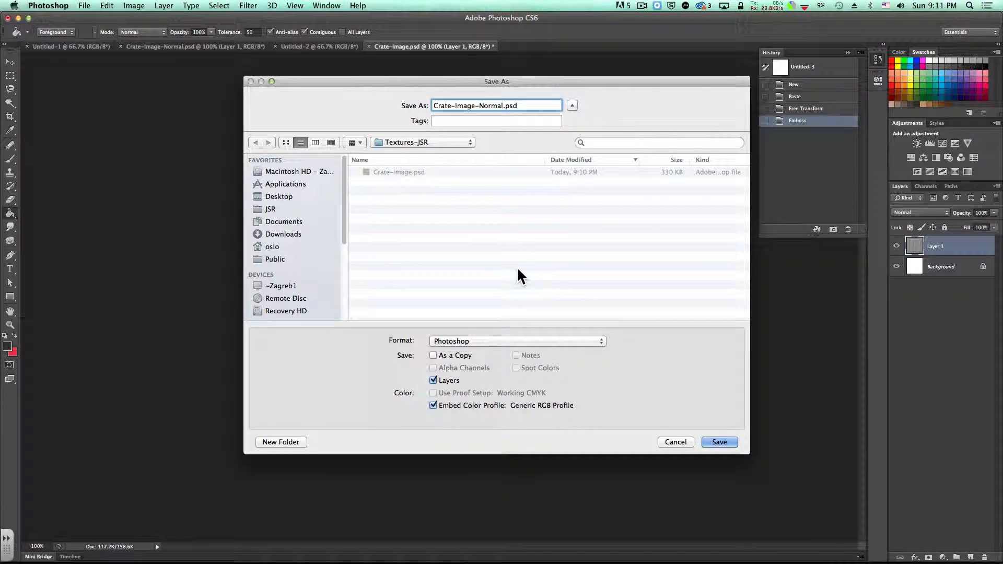
left_click(716, 444)
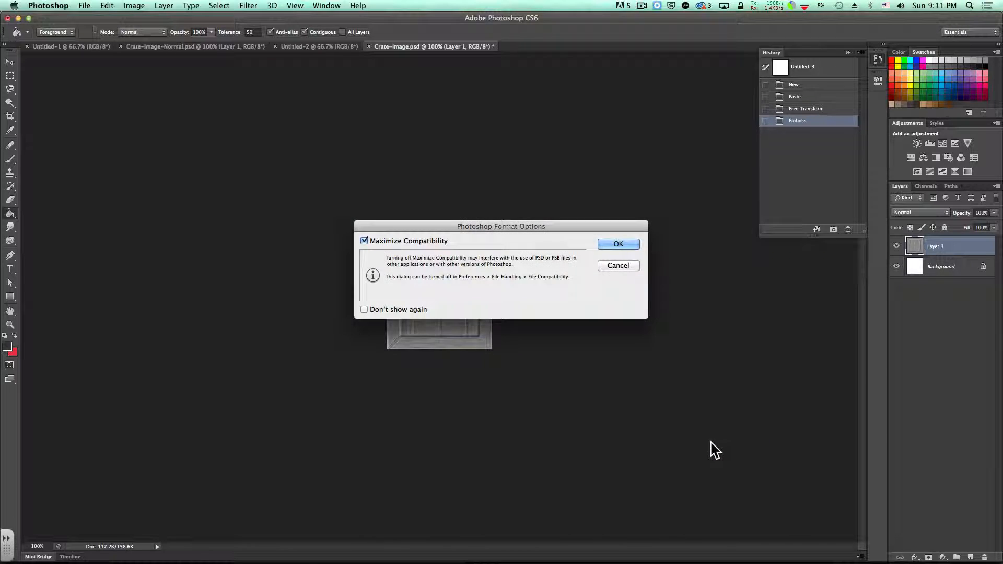
left_click(617, 245)
Switch to Unity, assign the Crate-Image-Normal texture to the Normalmap slot of Crate Material, and rotate the material preview to inspect it
key("super+Tab")
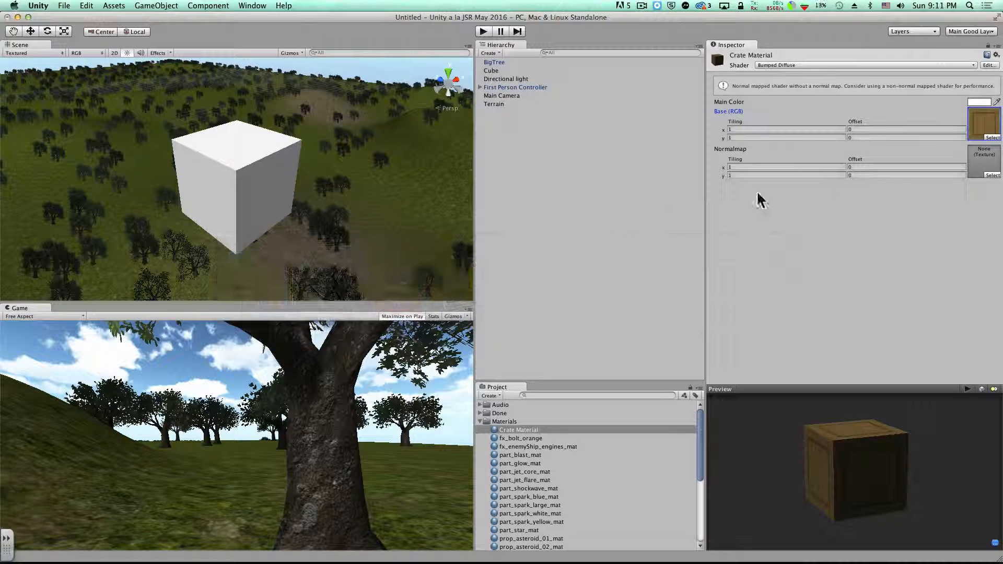
left_click_drag(868, 463, 891, 488)
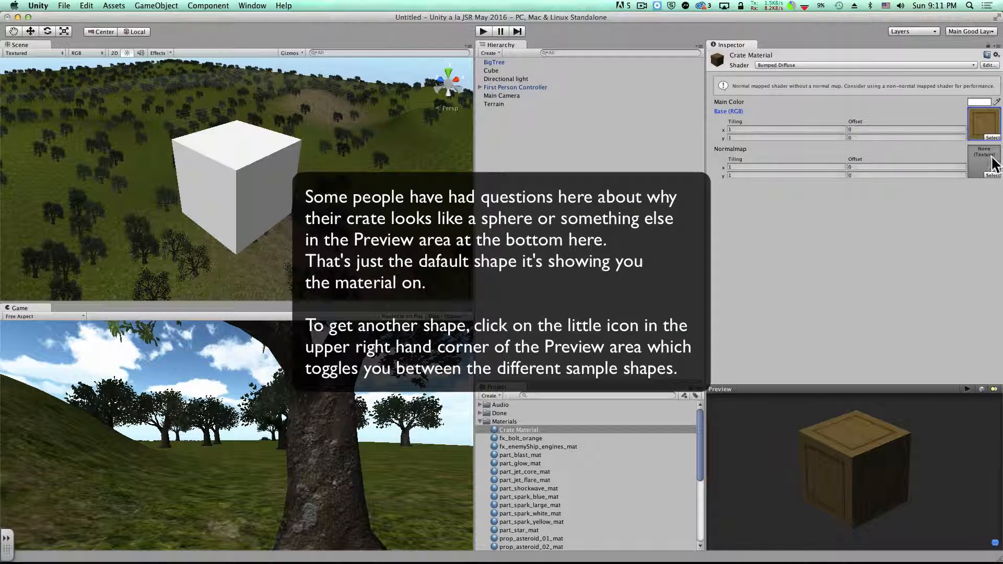
left_click(985, 174)
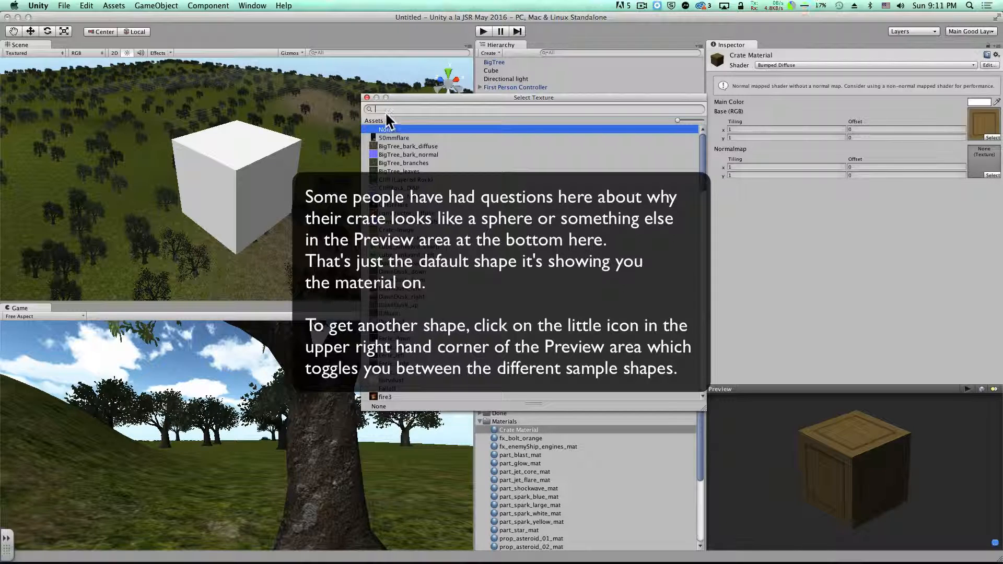
type("crat")
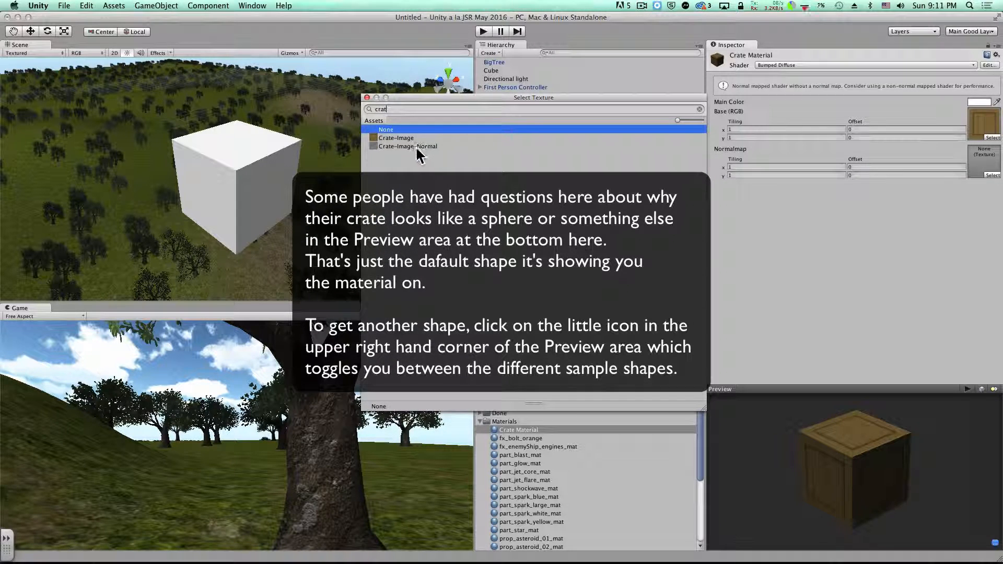
left_click(418, 146)
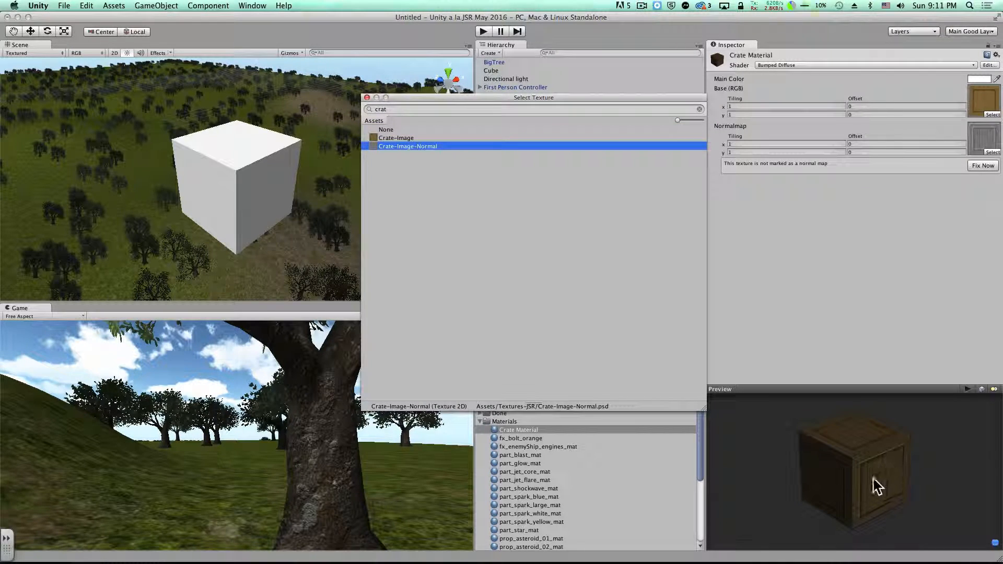
left_click(366, 98)
left_click_drag(891, 492, 820, 424)
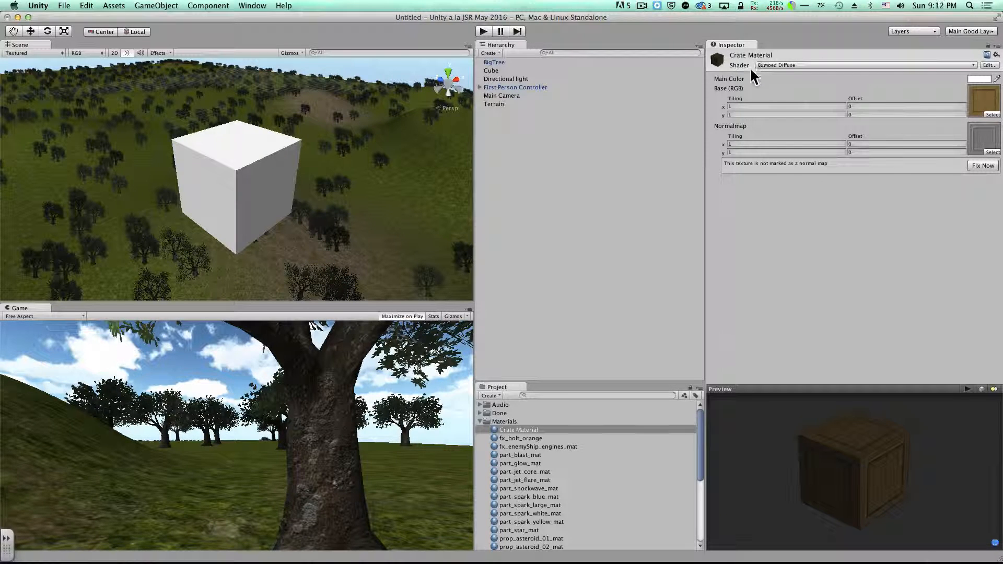
Apply Crate Material to the Cube object and collapse the Materials folder in the project
left_click(490, 70)
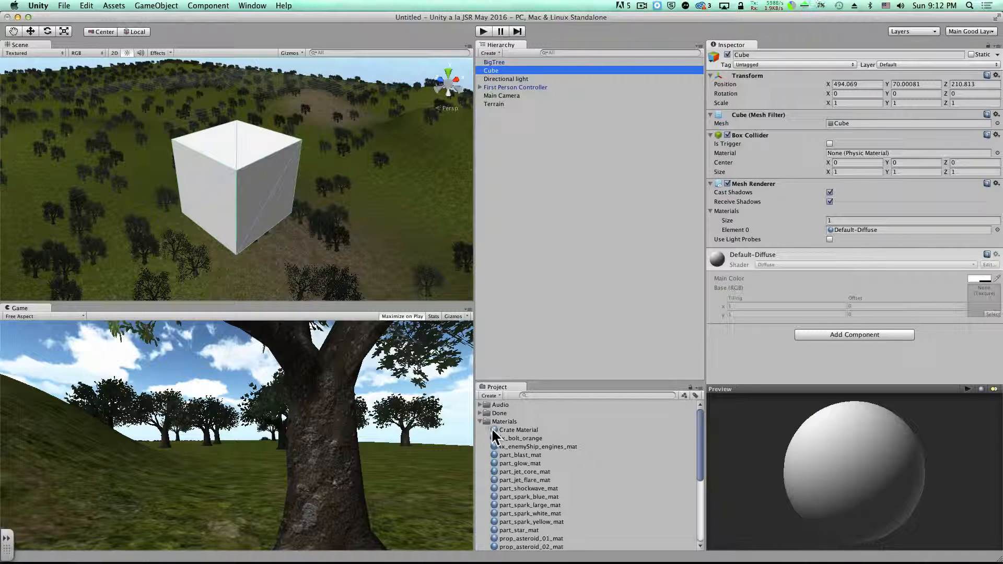
left_click_drag(493, 431, 750, 356)
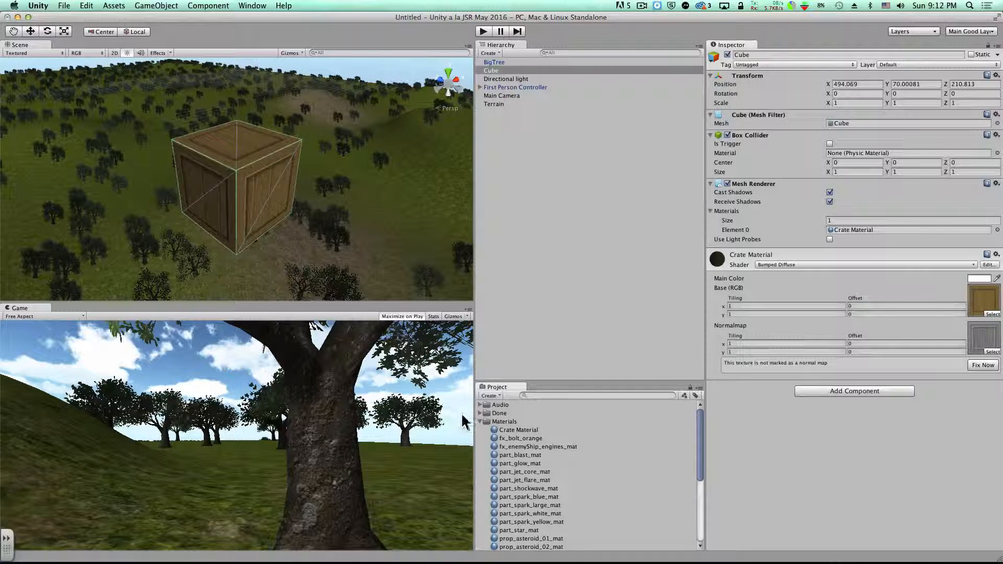
left_click(479, 422)
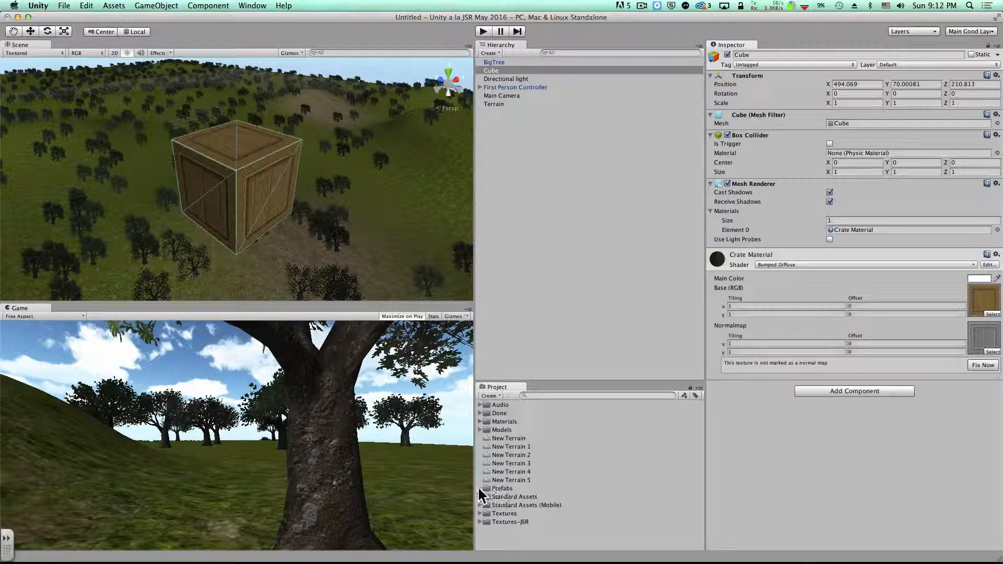
Rename the Cube object to Crate and store it as a prefab in the Prefabs folder
left_click(492, 71)
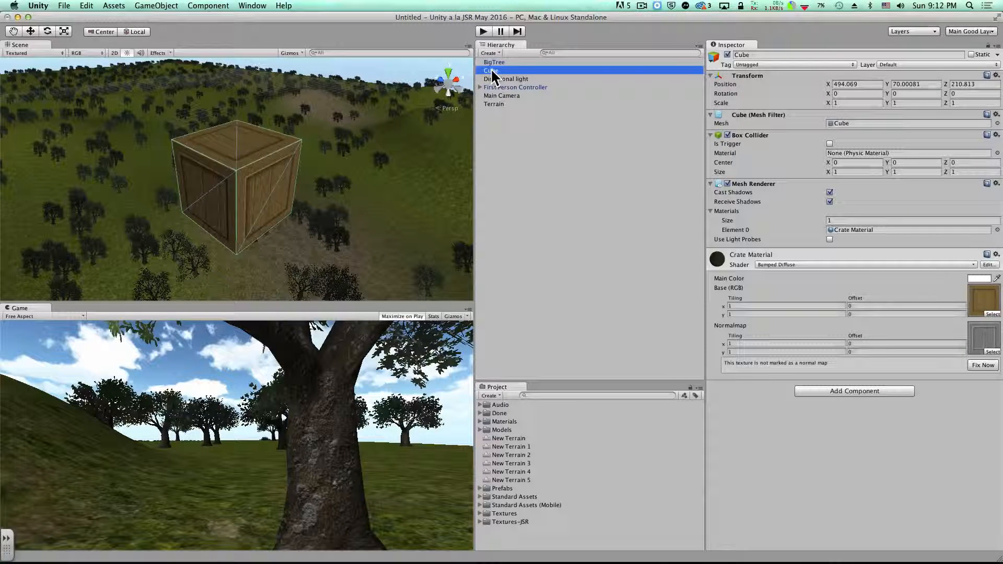
left_click(490, 69)
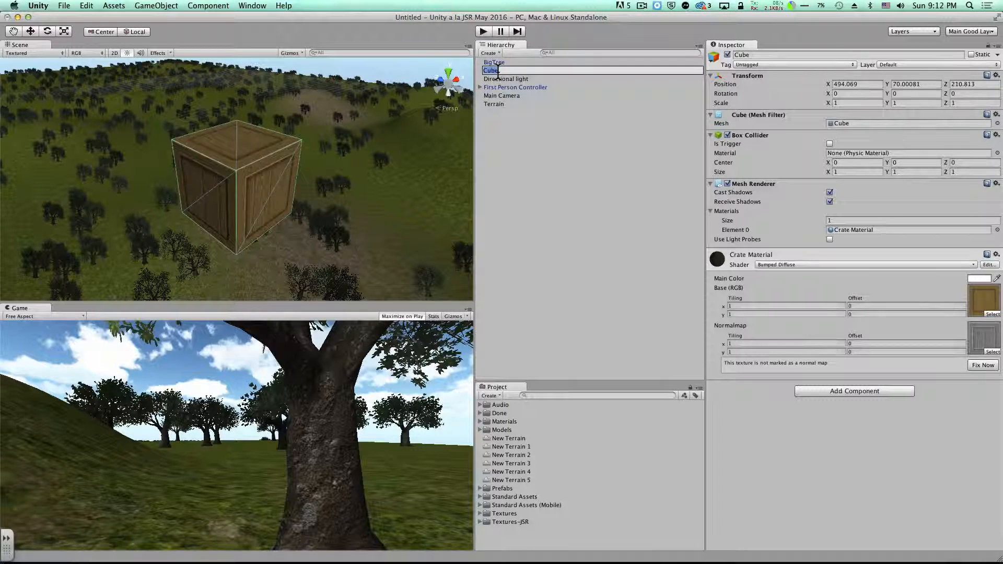
type("Crate")
left_click(493, 172)
left_click(491, 70)
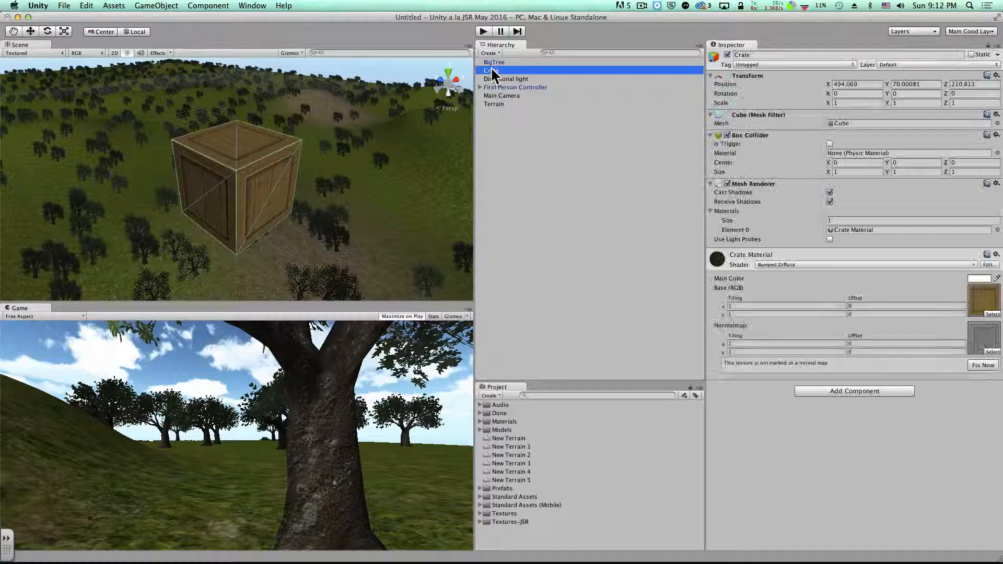
left_click_drag(490, 69, 487, 487)
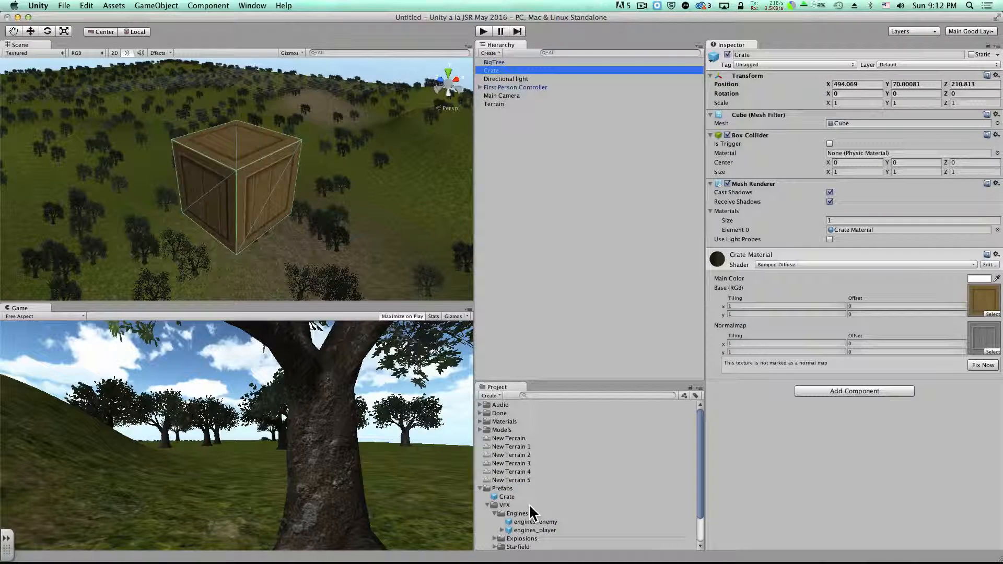
key("super+Tab")
key("super+Tab")
key("super+Tab")
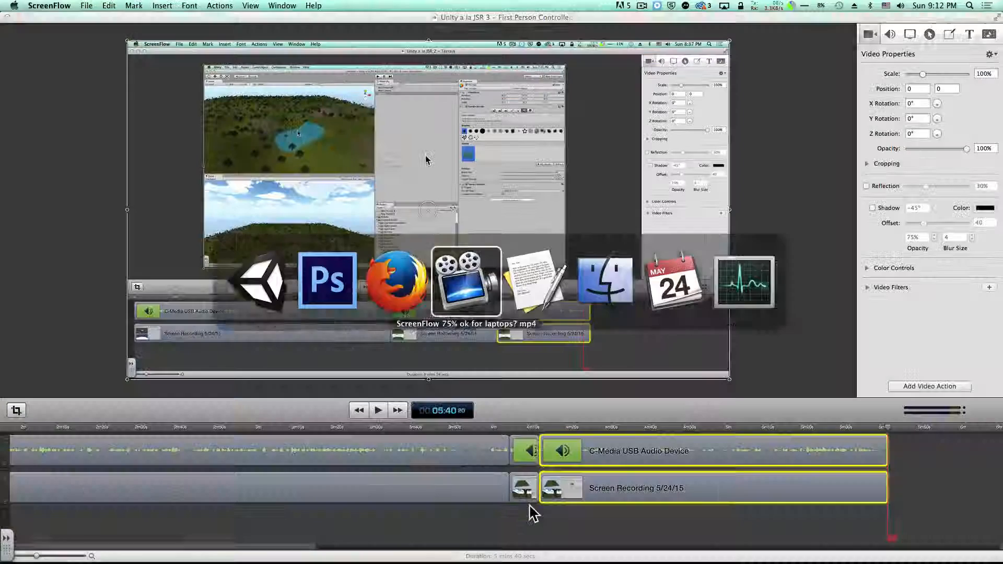
left_click(86, 5)
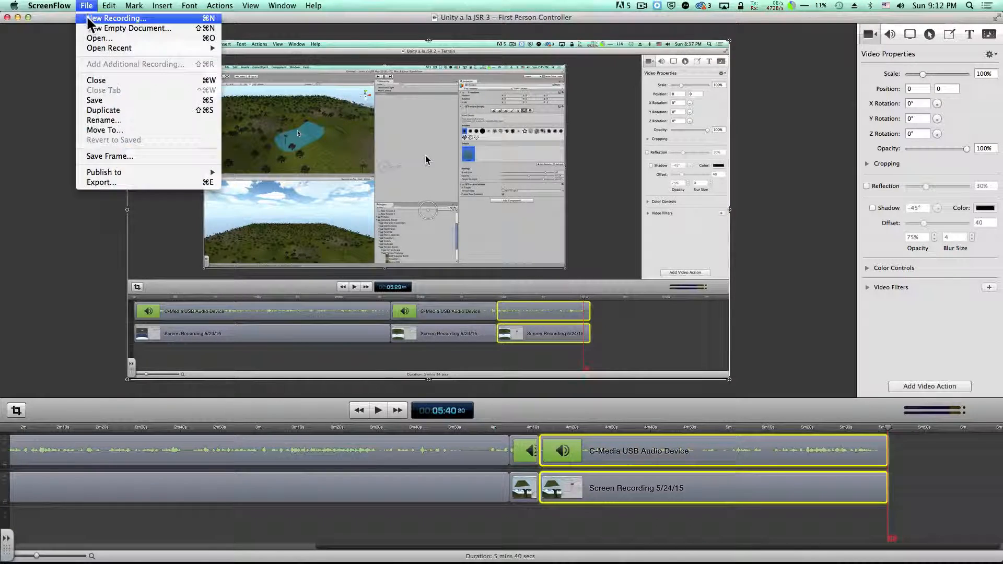